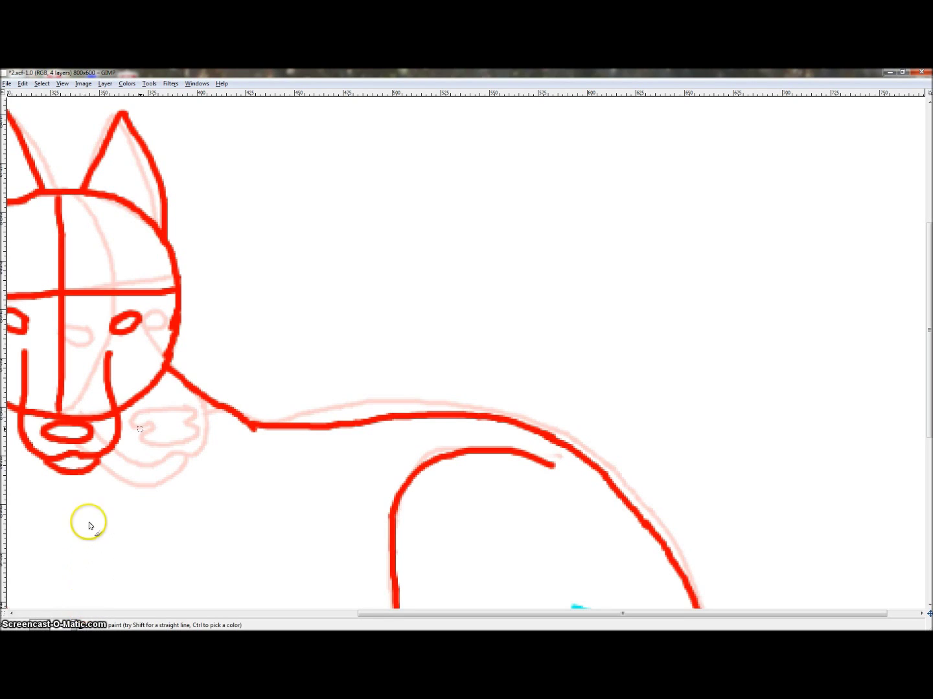
pyautogui.scroll(-3, 223, 458)
pyautogui.scroll(6, 230, 463)
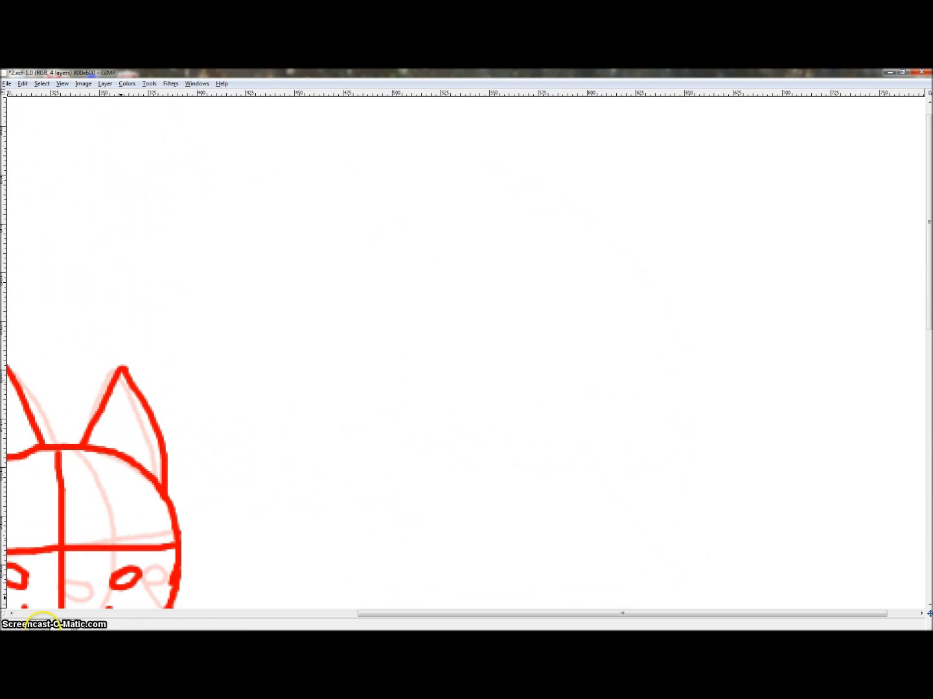
# Restore the hidden docks and zoom out to fit the whole wolf drawing.
pyautogui.press('Tab')
pyautogui.click(65, 624)
pyautogui.click(67, 575)
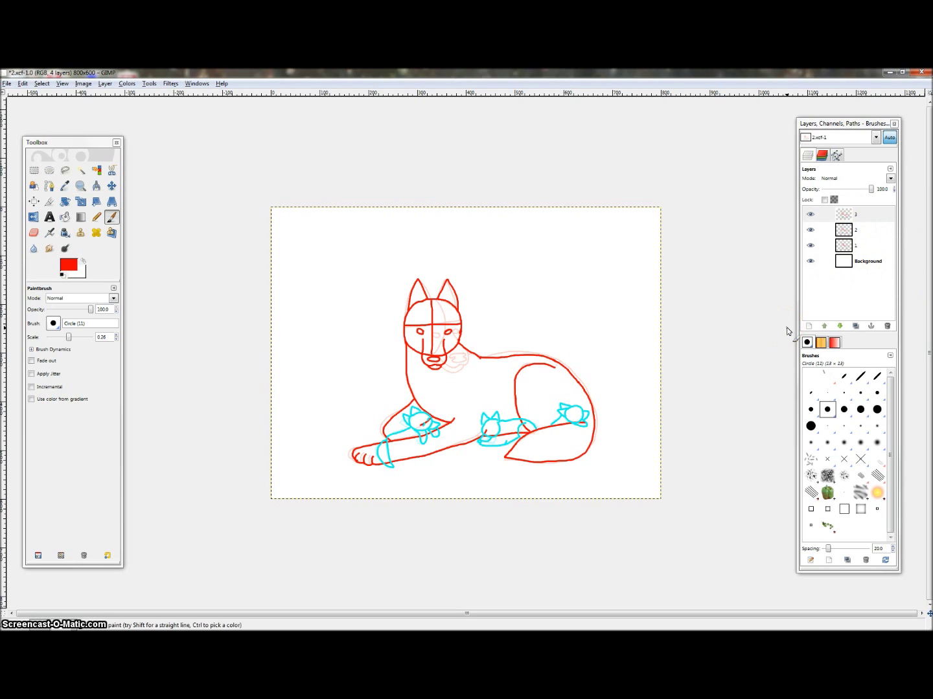
# Adjust layer 1's opacity, then make layer 1 the active layer again.
pyautogui.click(863, 245)
pyautogui.moveTo(871, 189)
pyautogui.mouseDown()
pyautogui.moveTo(823, 189)
pyautogui.moveTo(870, 189)
pyautogui.mouseUp()
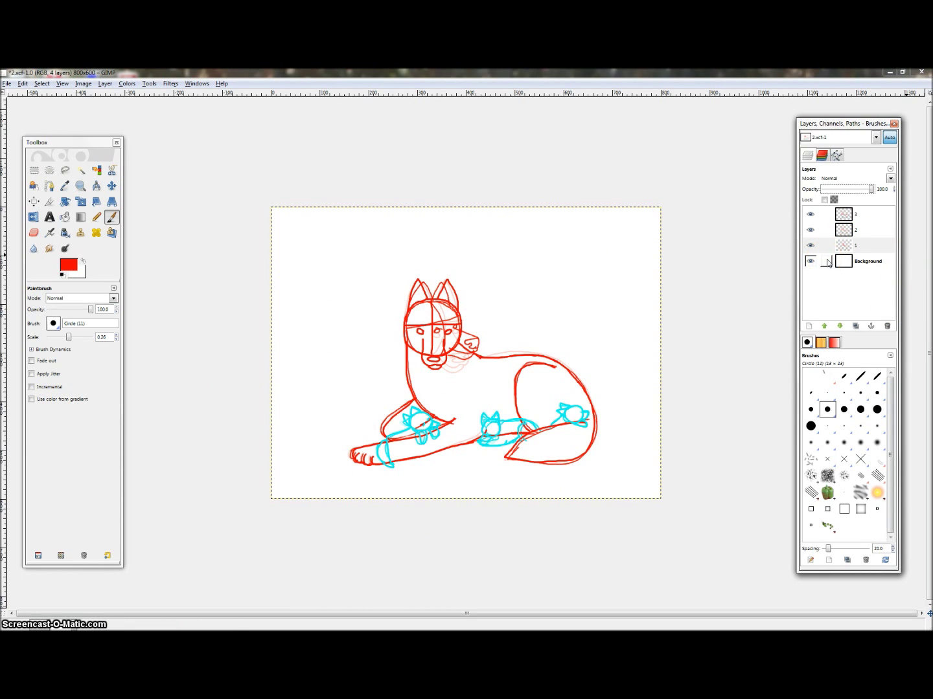
pyautogui.click(372, 358)
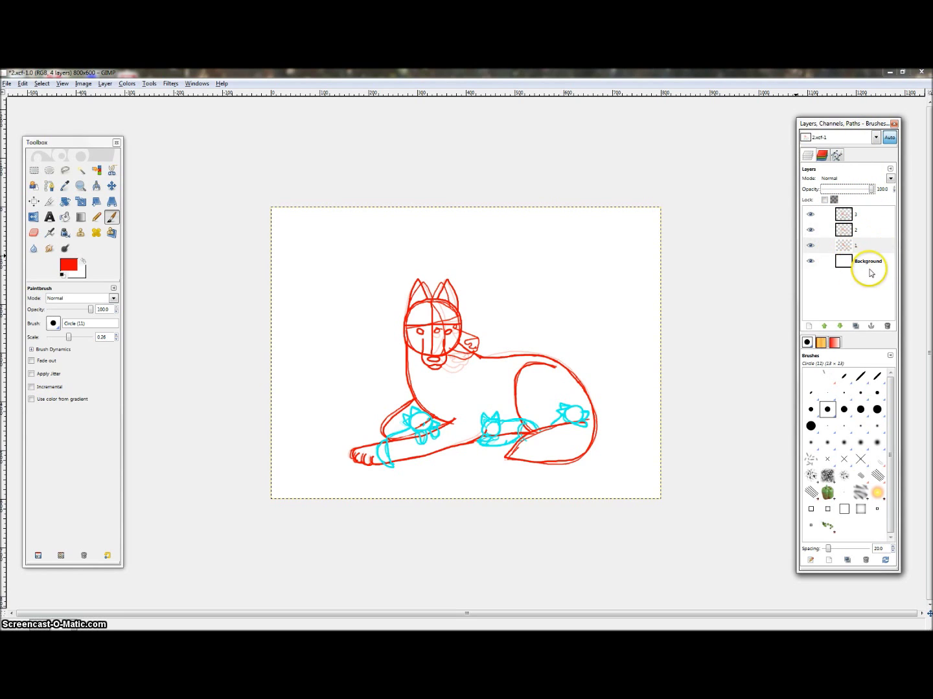
pyautogui.click(868, 263)
pyautogui.click(862, 248)
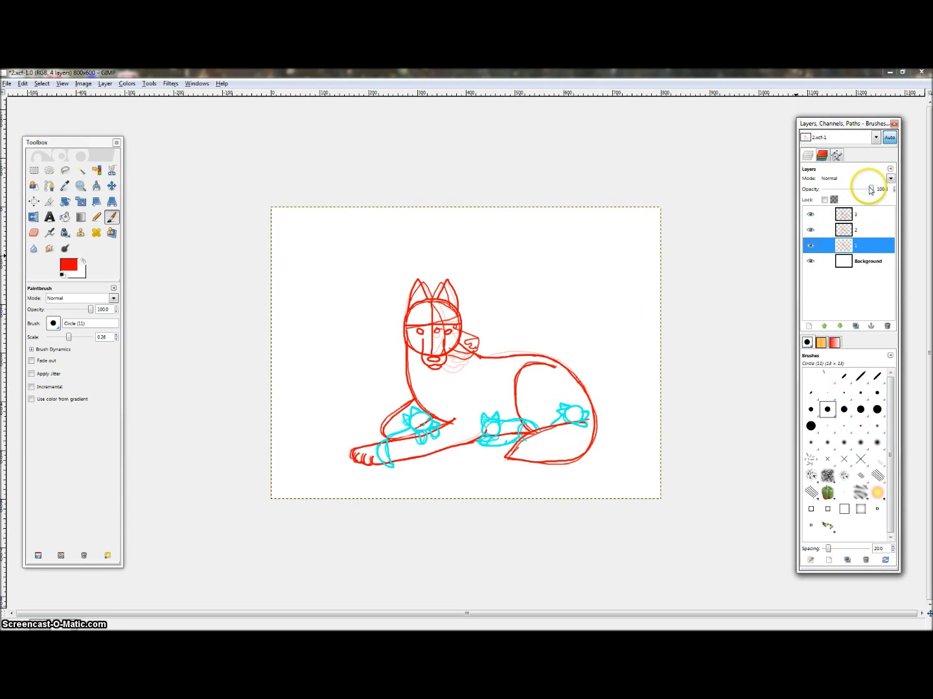
# Fade layer 1 to about 20% opacity and select layer 2.
pyautogui.moveTo(871, 188); pyautogui.dragTo(836, 191)
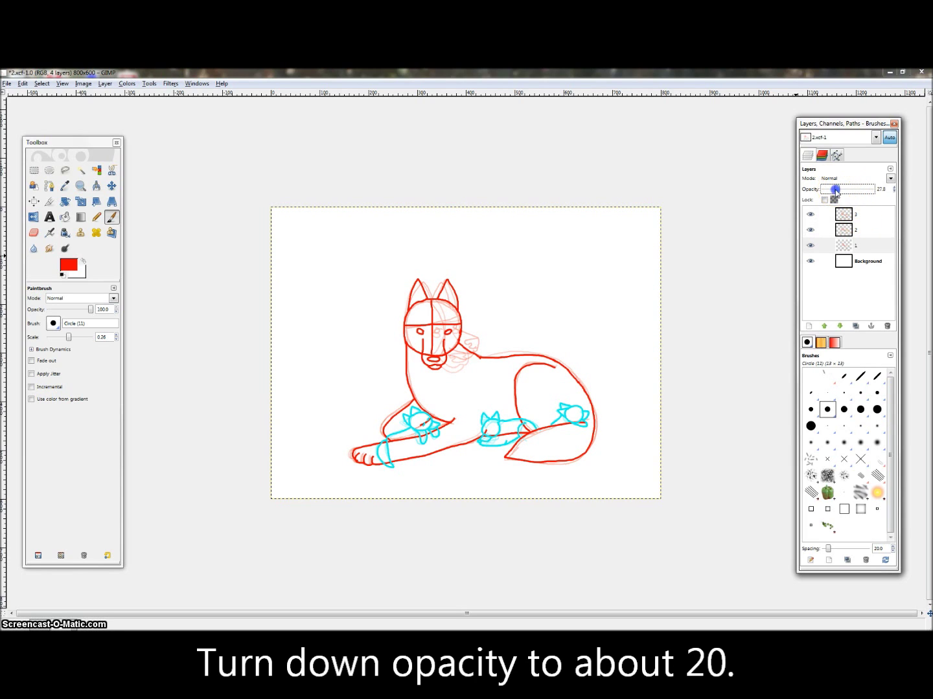
pyautogui.moveTo(836, 191)
pyautogui.mouseDown()
pyautogui.moveTo(820, 191)
pyautogui.moveTo(837, 191)
pyautogui.mouseUp()
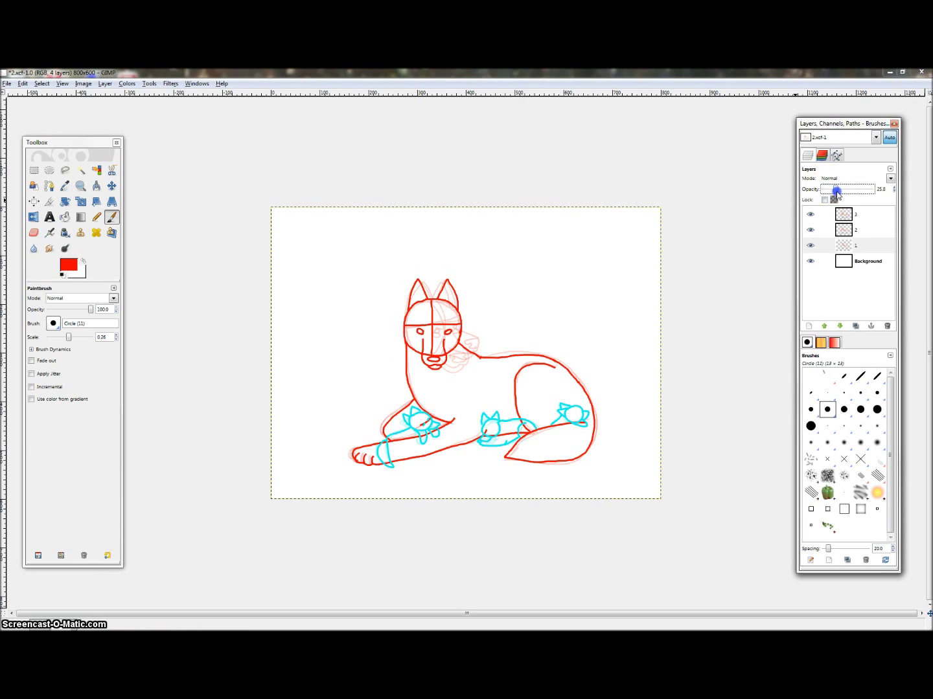
pyautogui.click(852, 231)
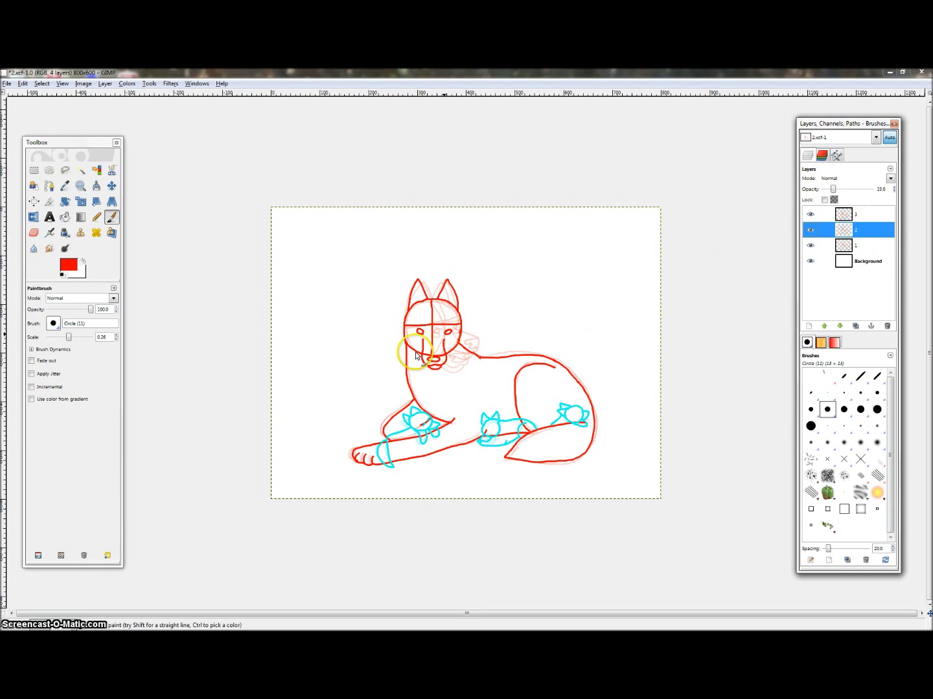
# Zoom to 400%, fade layer 3 to light pink, and set layer 2 to 100% opacity.
pyautogui.click(74, 625)
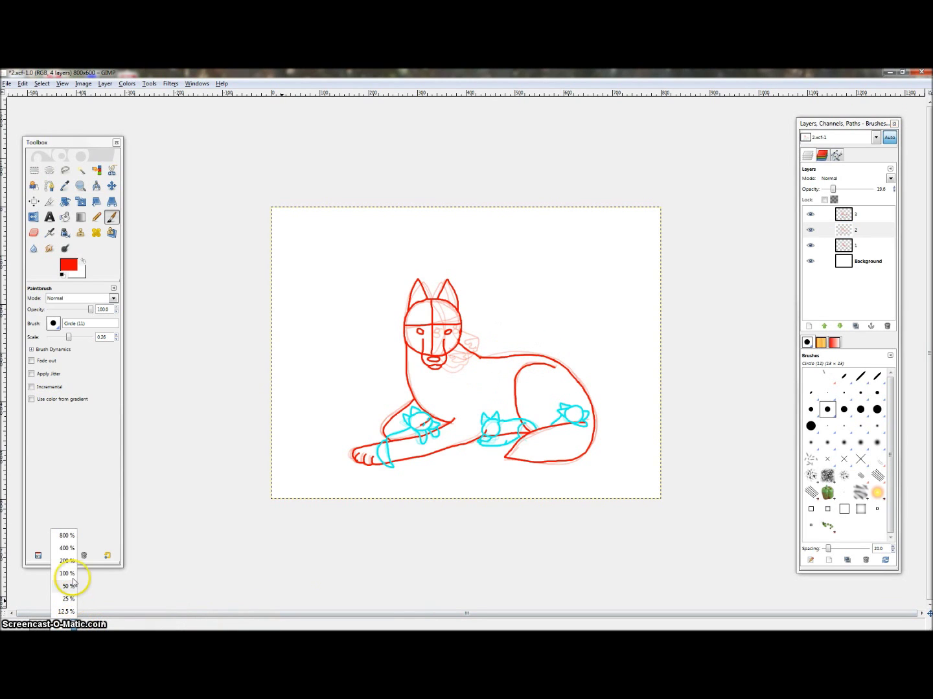
pyautogui.click(70, 548)
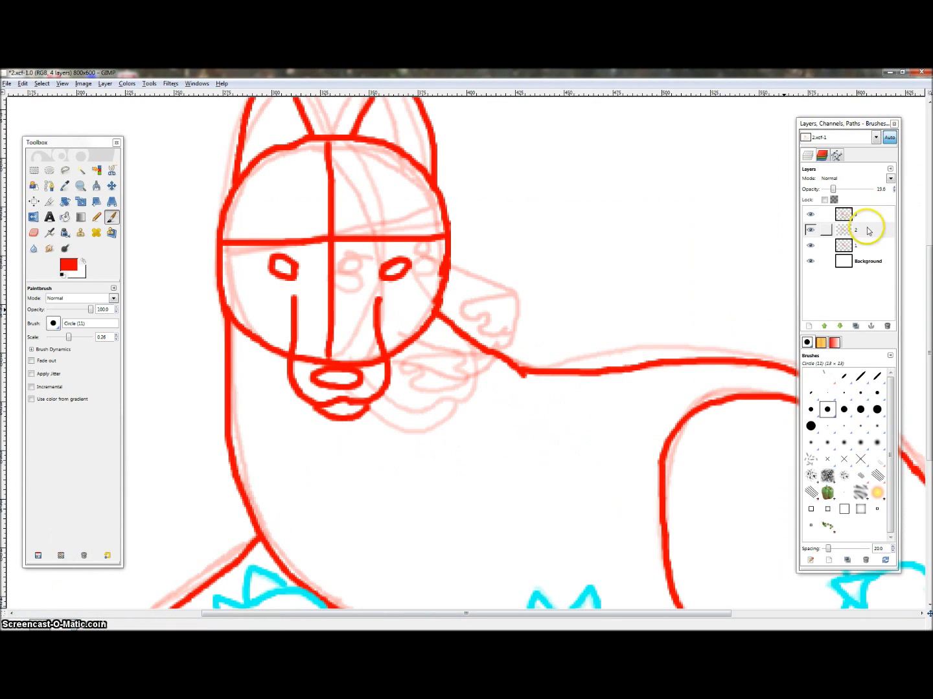
pyautogui.click(862, 217)
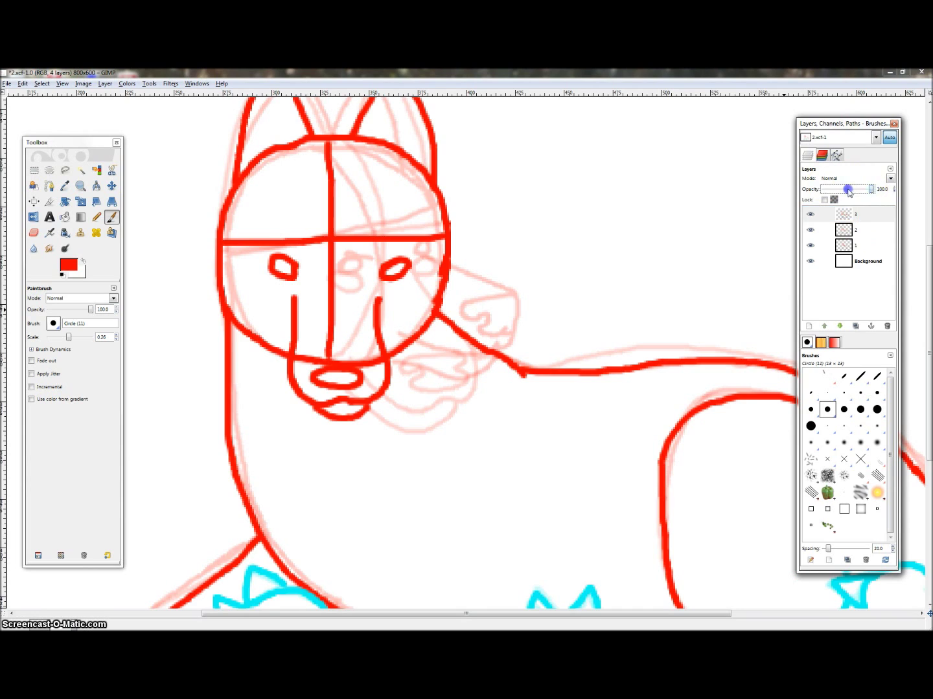
pyautogui.moveTo(870, 189); pyautogui.dragTo(833, 189)
pyautogui.click(872, 234)
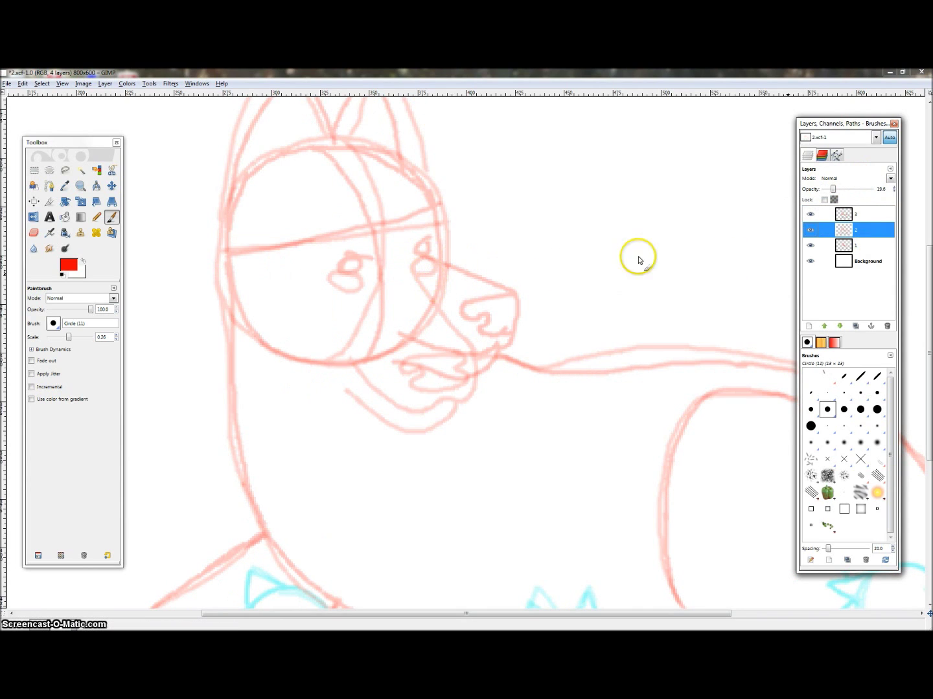
pyautogui.moveTo(834, 190); pyautogui.dragTo(875, 191)
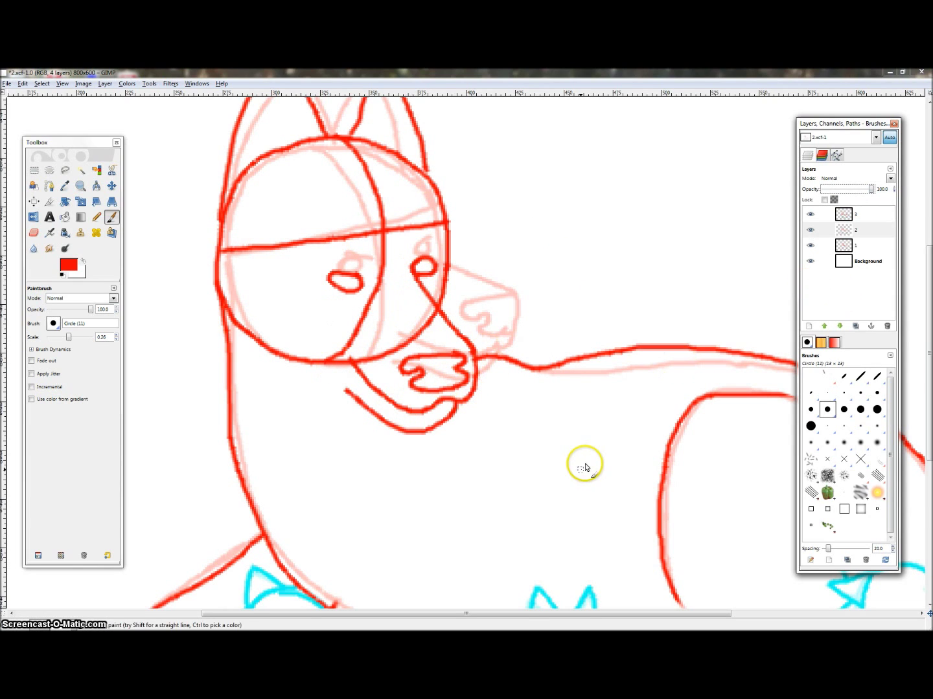
pyautogui.scroll(-5, 582, 462)
pyautogui.scroll(5, 606, 308)
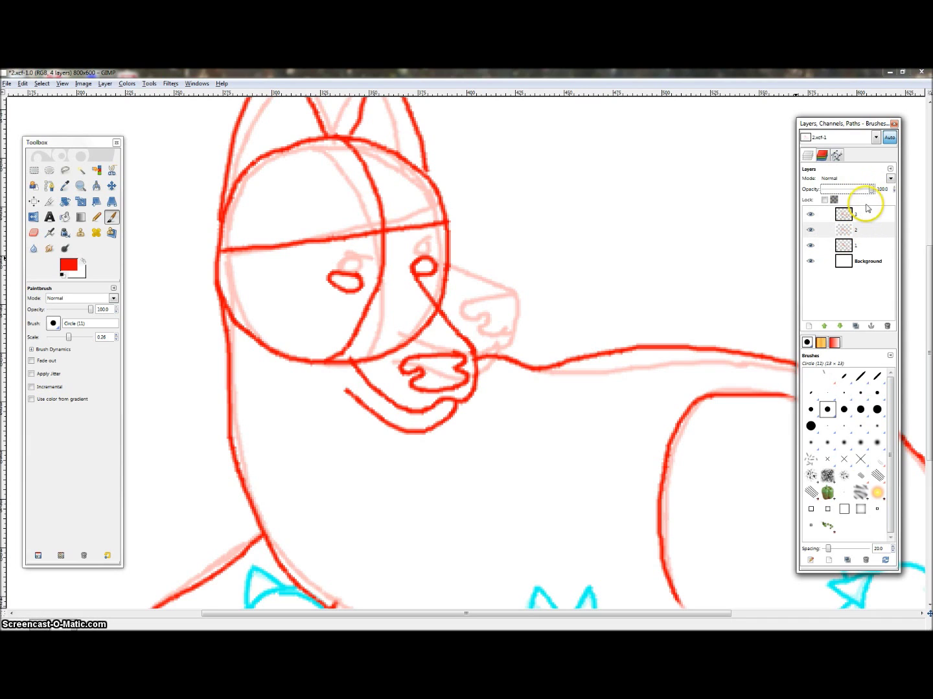
# Fade the bright red layer, change layer 1's opacity, then select layer 3.
pyautogui.moveTo(870, 189); pyautogui.dragTo(836, 191)
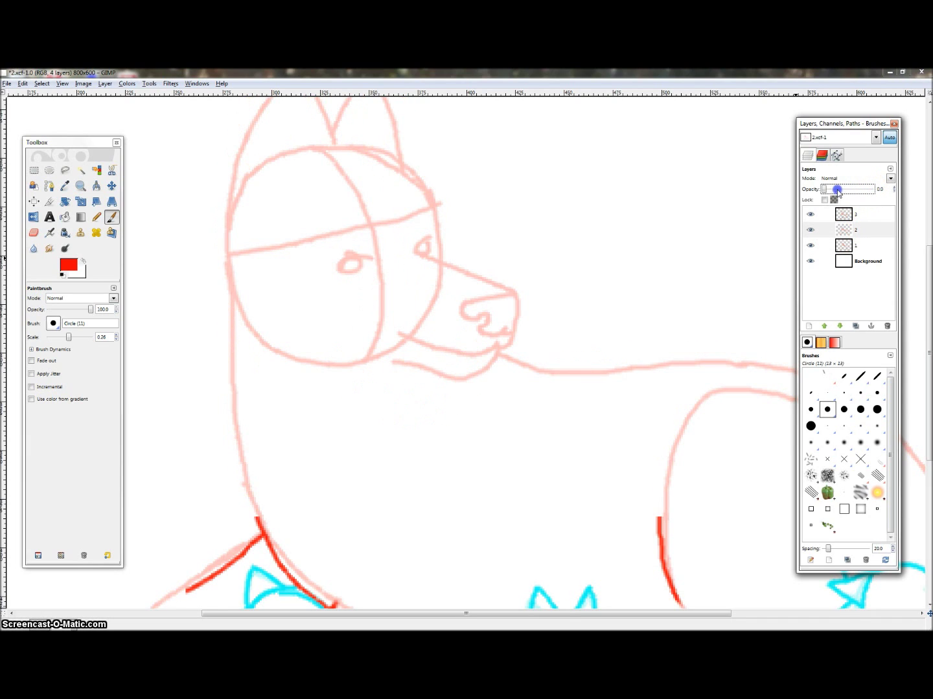
pyautogui.click(870, 245)
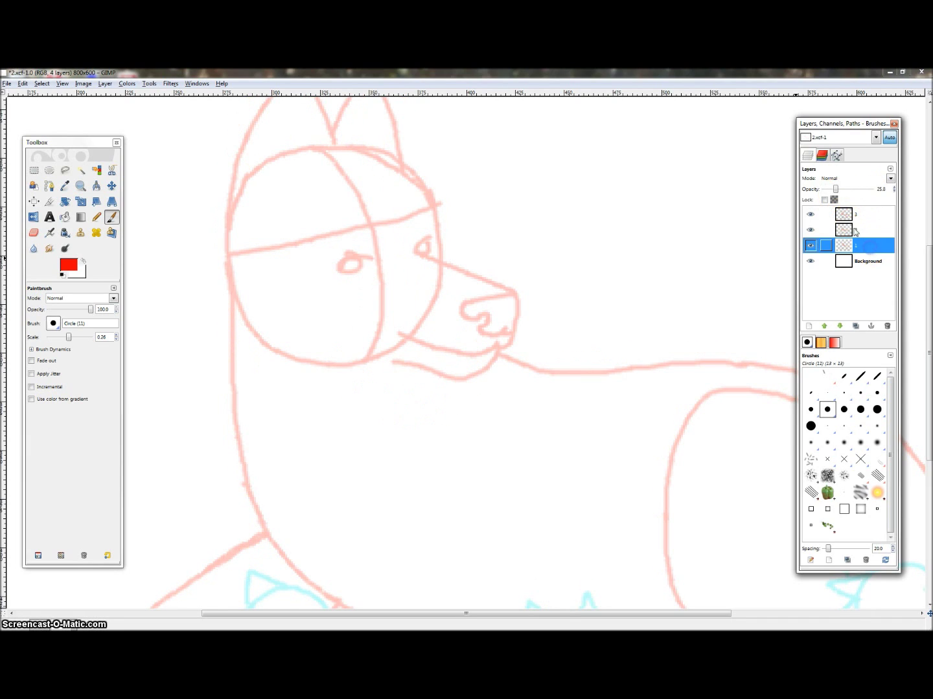
pyautogui.moveTo(835, 188)
pyautogui.mouseDown()
pyautogui.moveTo(823, 189)
pyautogui.moveTo(881, 190)
pyautogui.mouseUp()
pyautogui.click(868, 231)
pyautogui.click(856, 214)
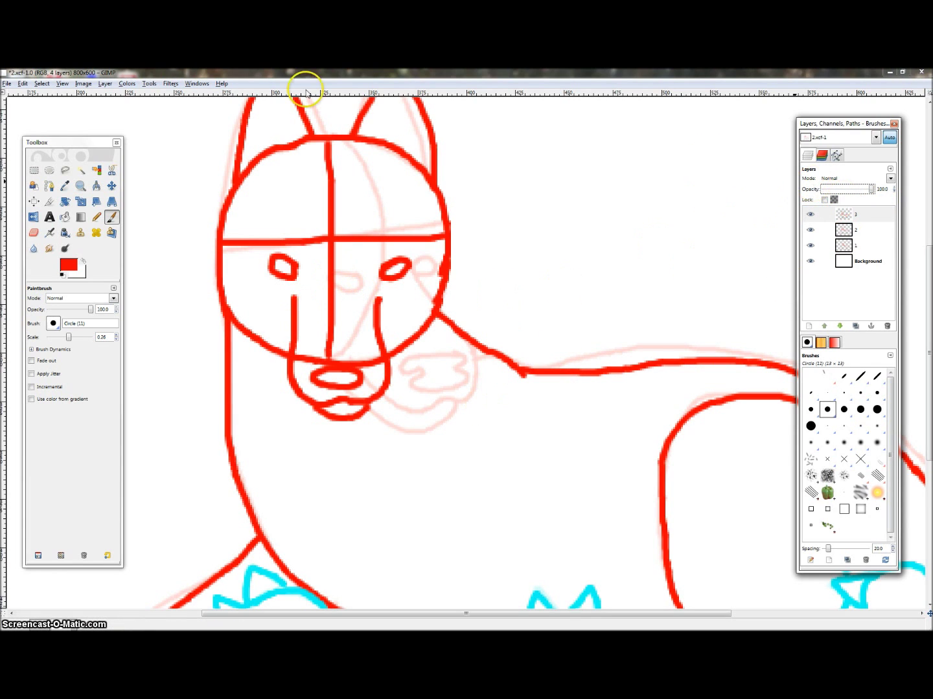
# Open the New Layer dialog from the Layer menu and dismiss it.
pyautogui.click(128, 84)
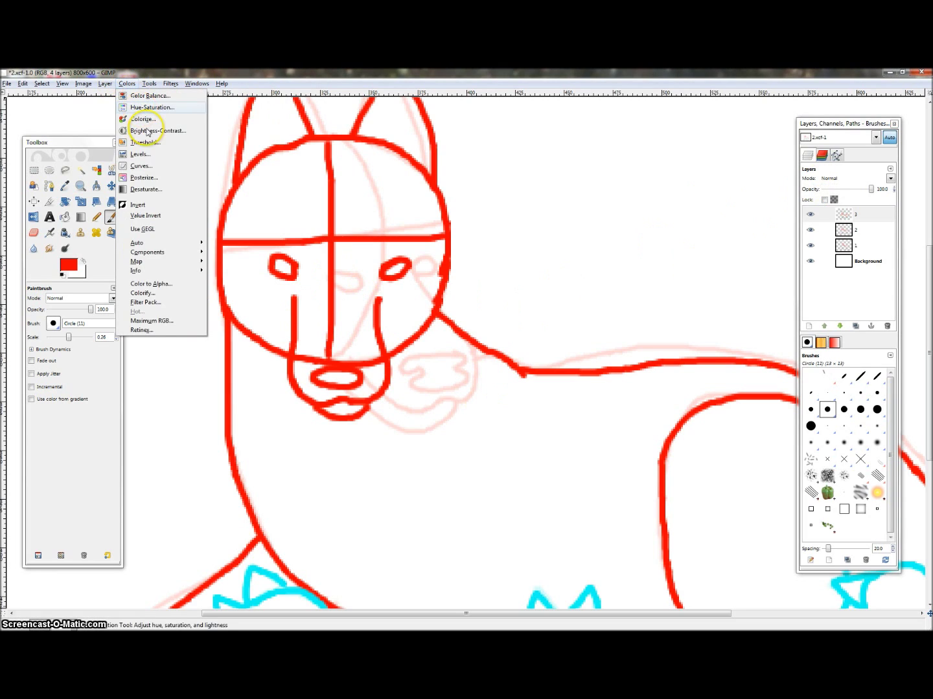
pyautogui.click(115, 95)
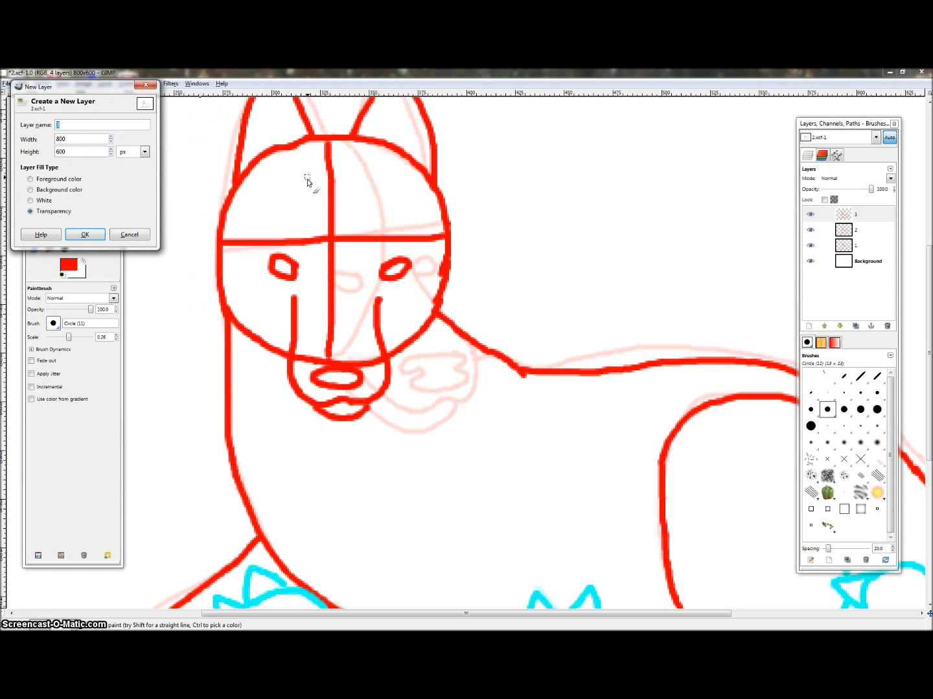
pyautogui.click(148, 85)
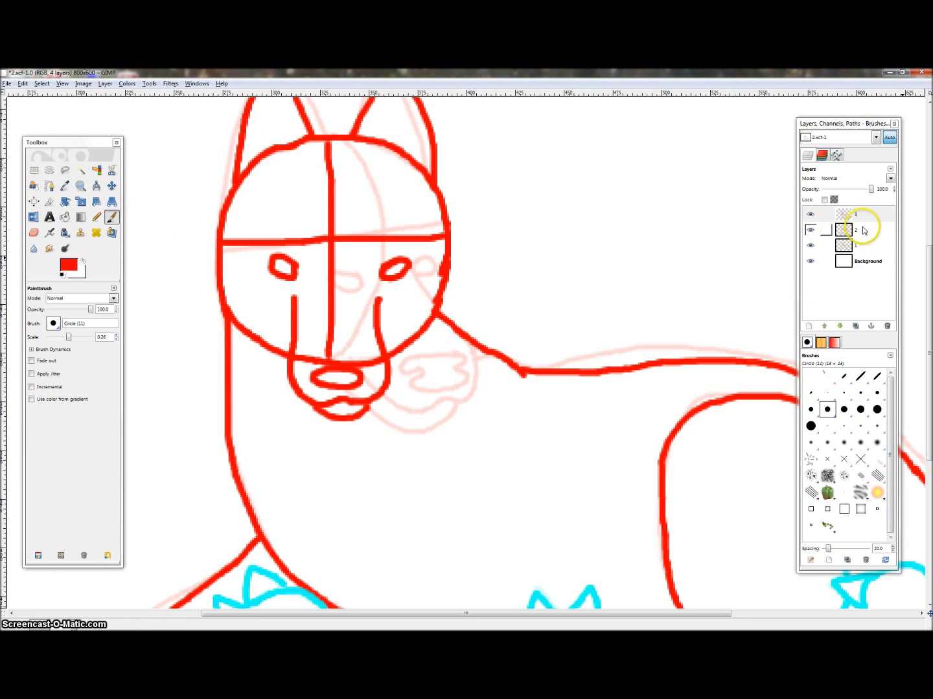
# Delete the old faded sketch layer, leaving layer 3 above the background.
pyautogui.rightClick(865, 233)
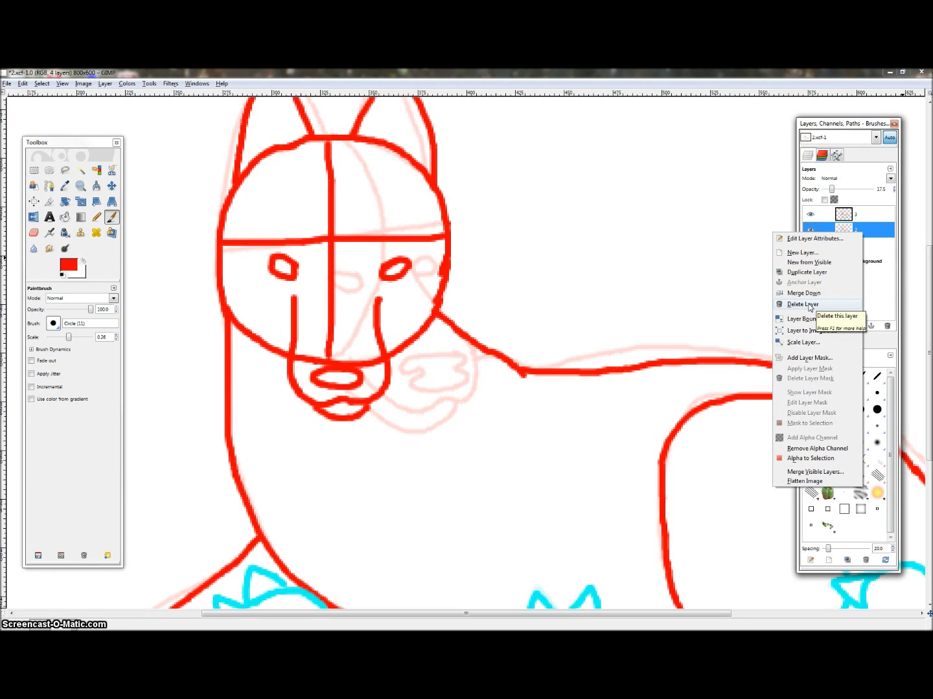
pyautogui.click(809, 306)
pyautogui.rightClick(862, 235)
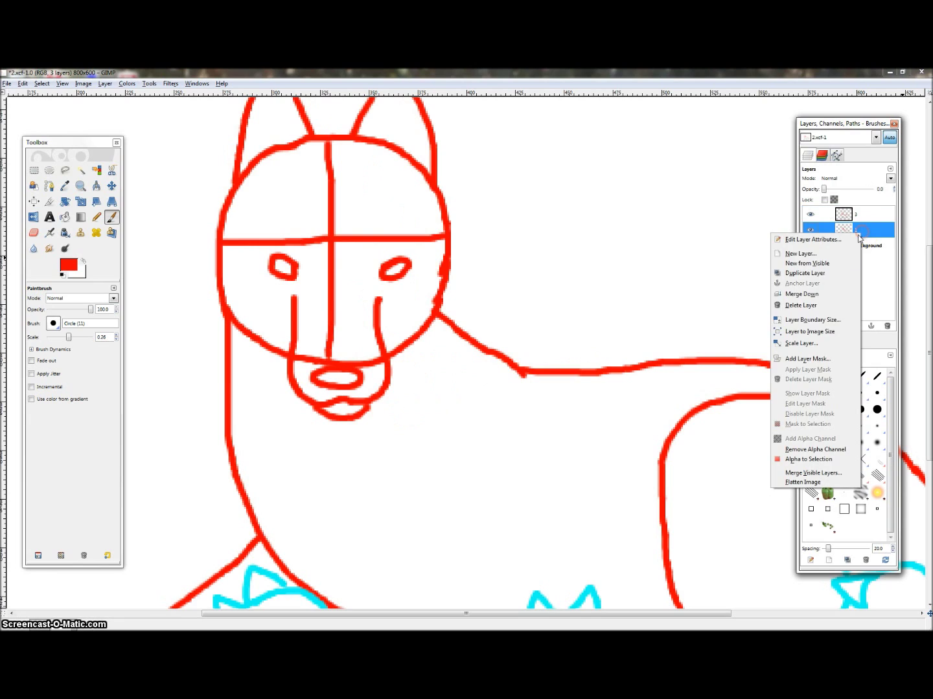
pyautogui.click(807, 306)
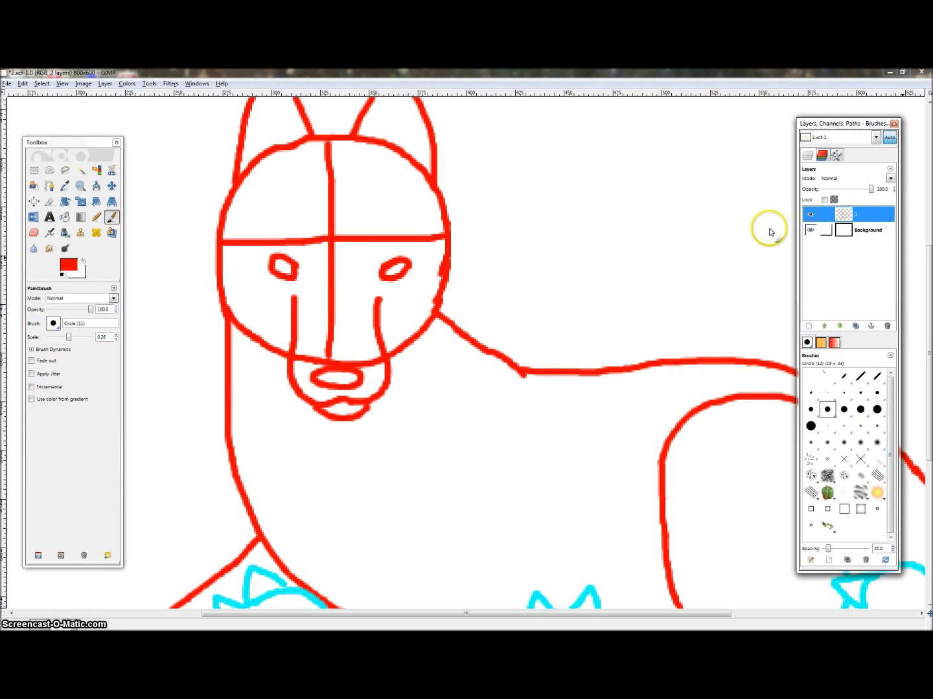
pyautogui.moveTo(849, 214); pyautogui.dragTo(859, 224)
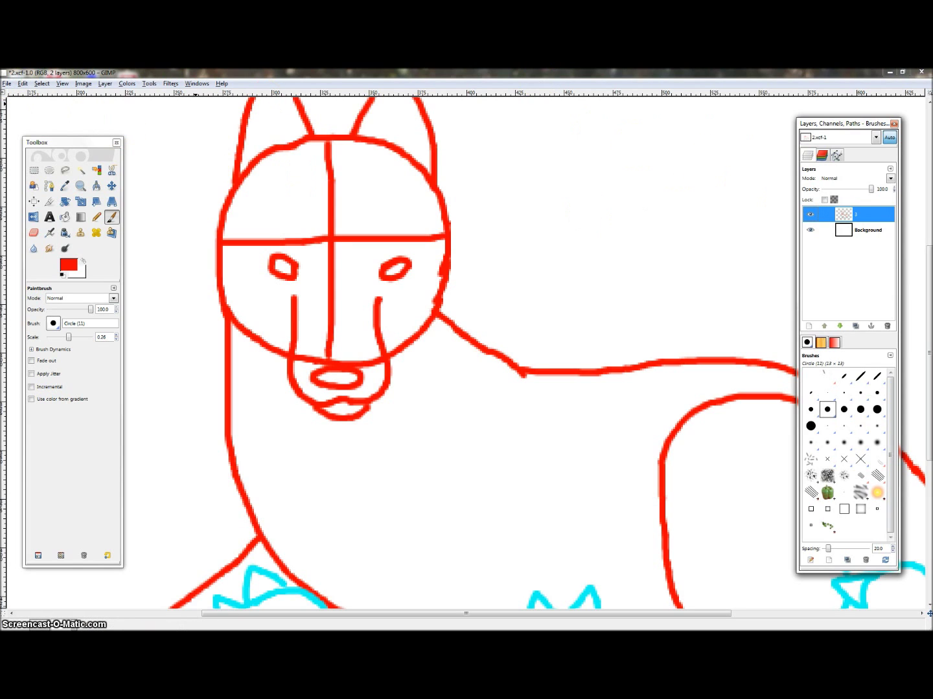
# Save the frame with Save As under the name 3.xcf.
pyautogui.click(7, 83)
pyautogui.click(37, 173)
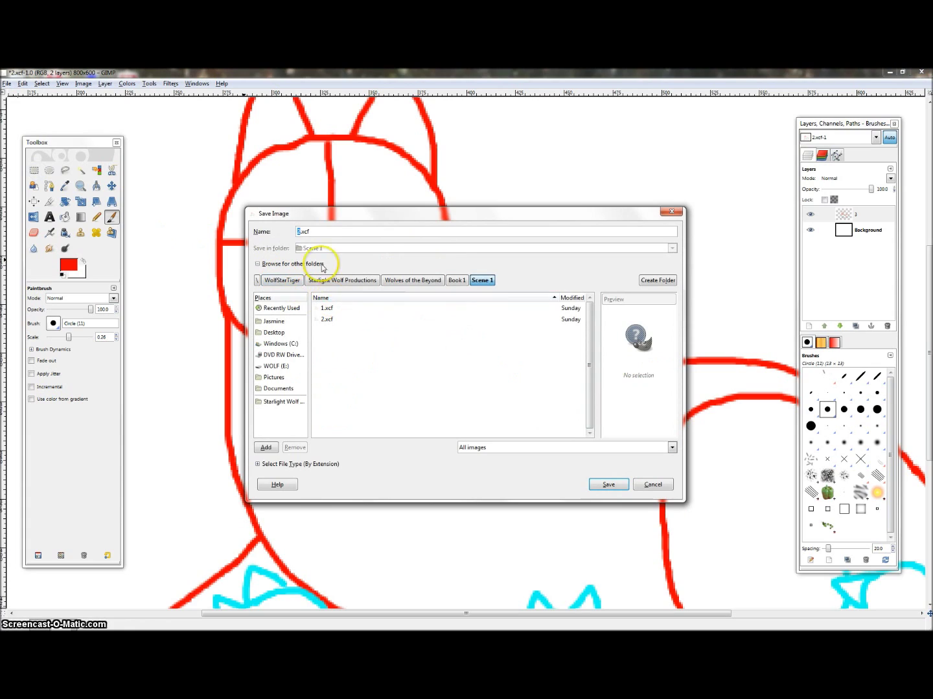
pyautogui.write('3')
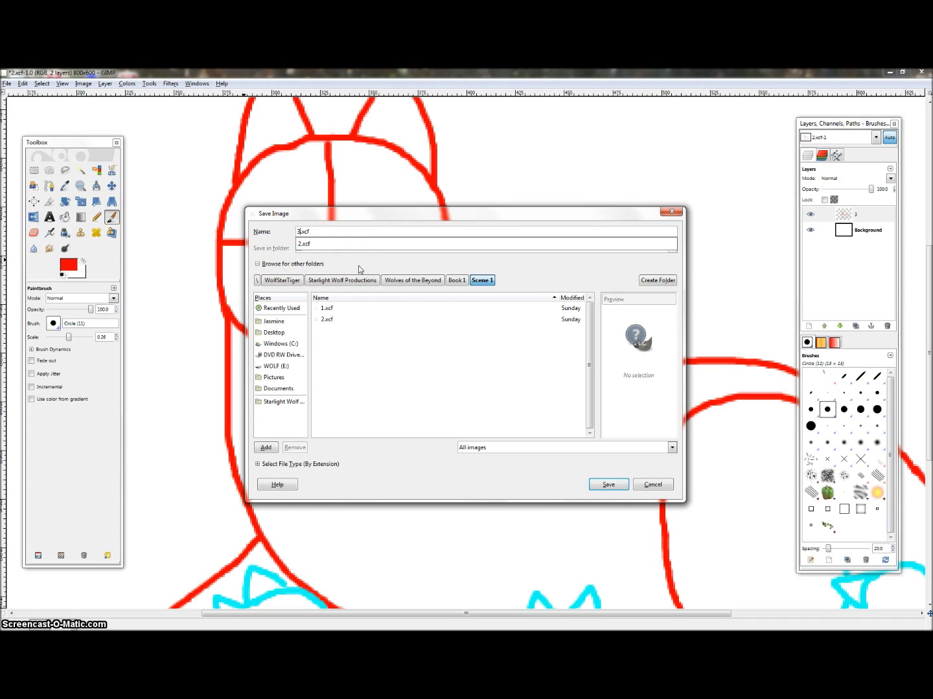
pyautogui.press('Left')
pyautogui.press('Left')
pyautogui.press('Left')
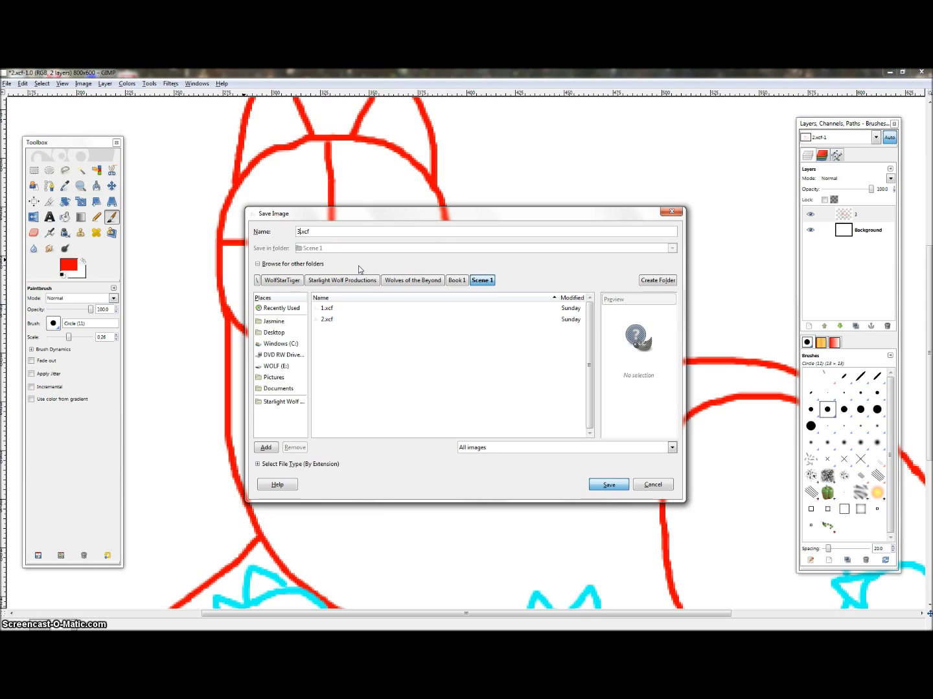
pyautogui.press('Return')
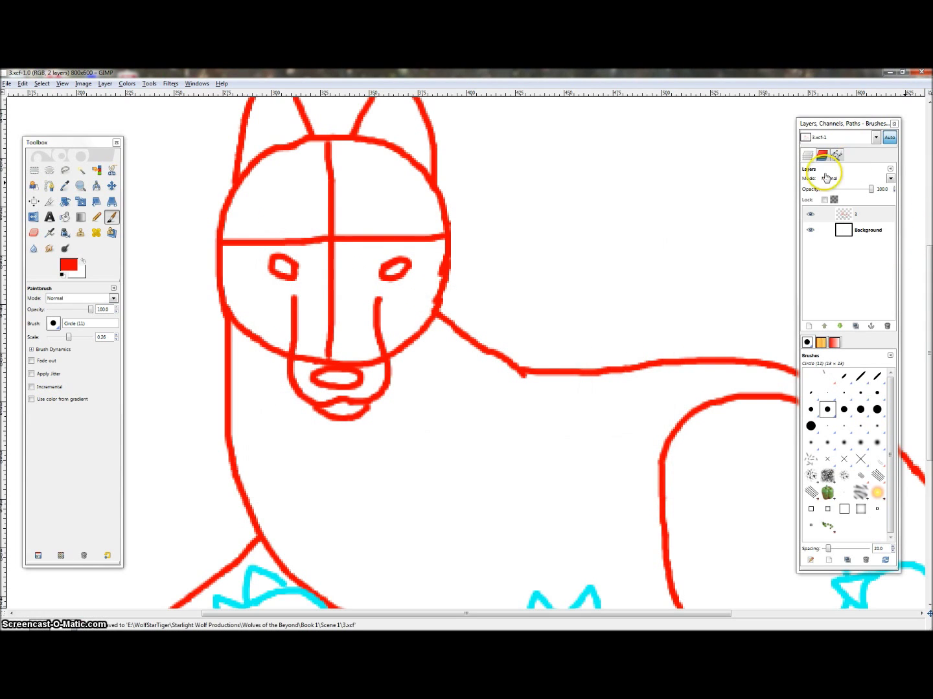
# Lower layer 3's opacity from 100 to 17.5%.
pyautogui.click(105, 83)
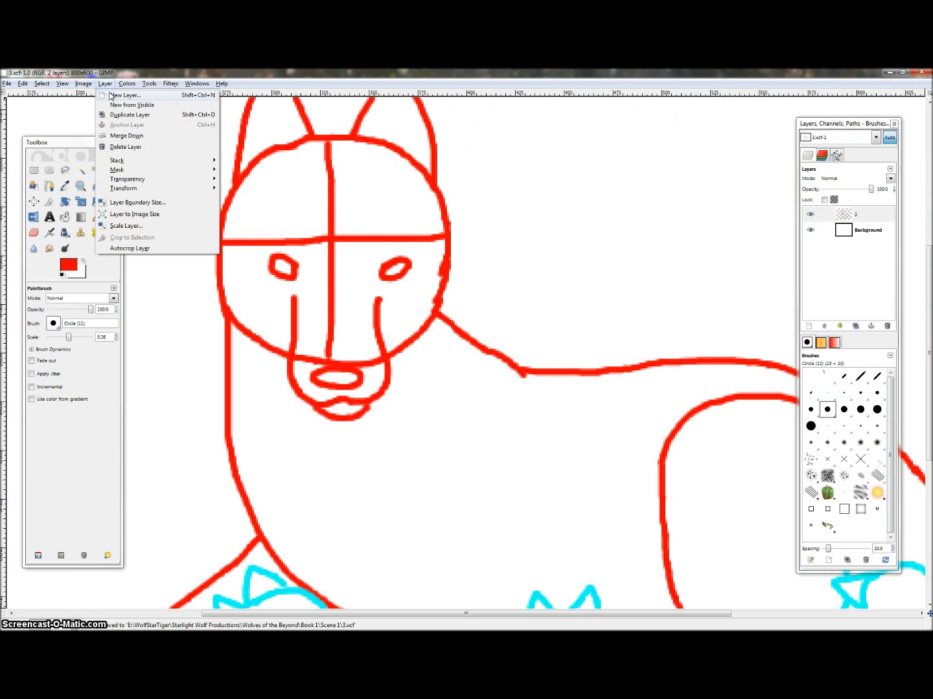
pyautogui.click(105, 85)
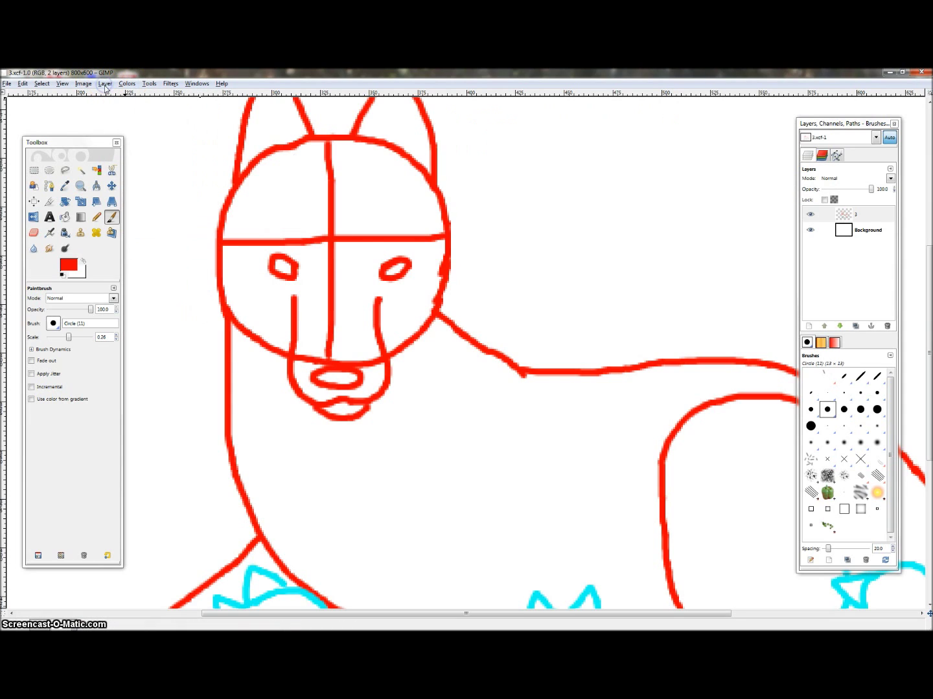
pyautogui.moveTo(864, 188); pyautogui.dragTo(842, 193)
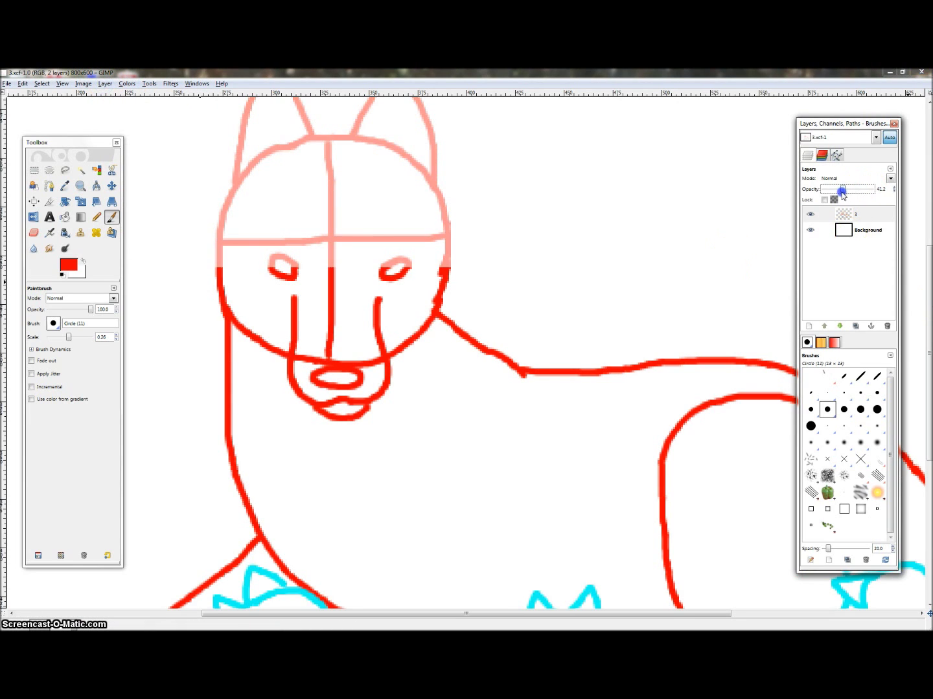
pyautogui.moveTo(842, 193); pyautogui.dragTo(831, 191)
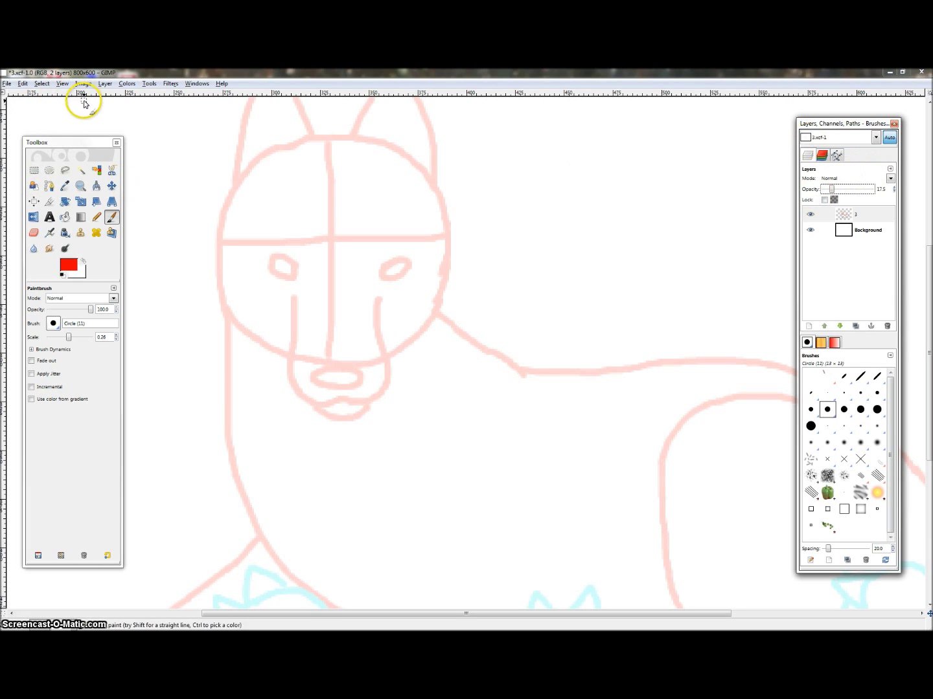
# Create a new transparent layer 4 with Layer > New Layer.
pyautogui.click(106, 84)
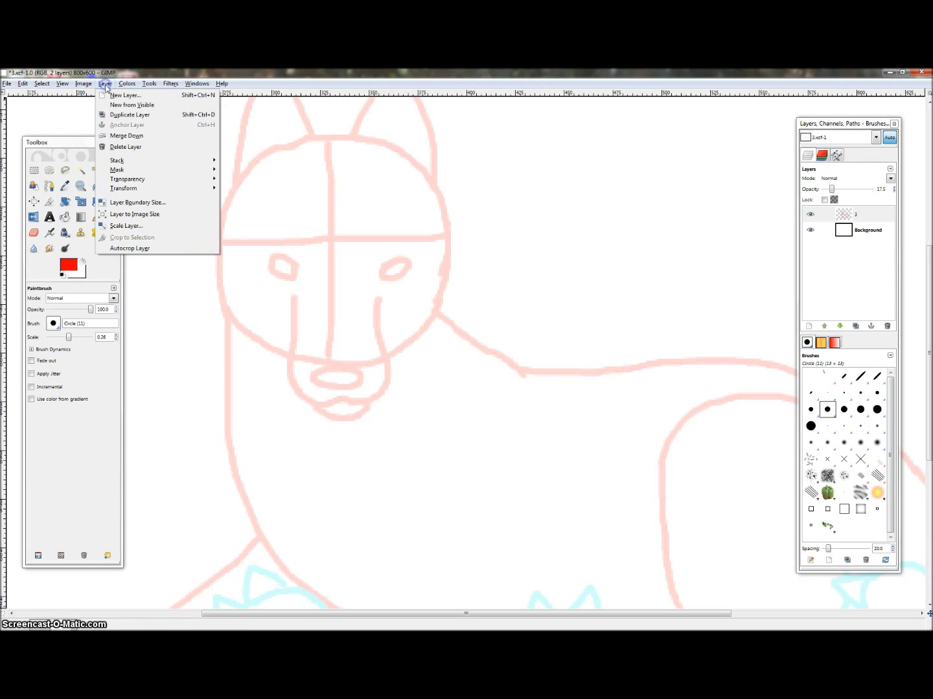
pyautogui.click(115, 95)
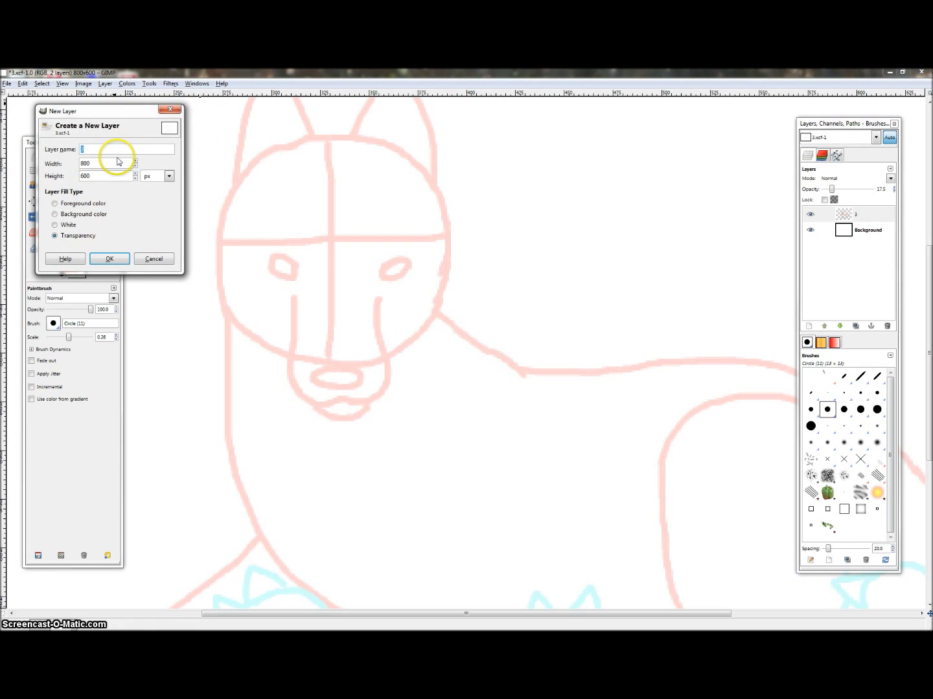
pyautogui.press('Return')
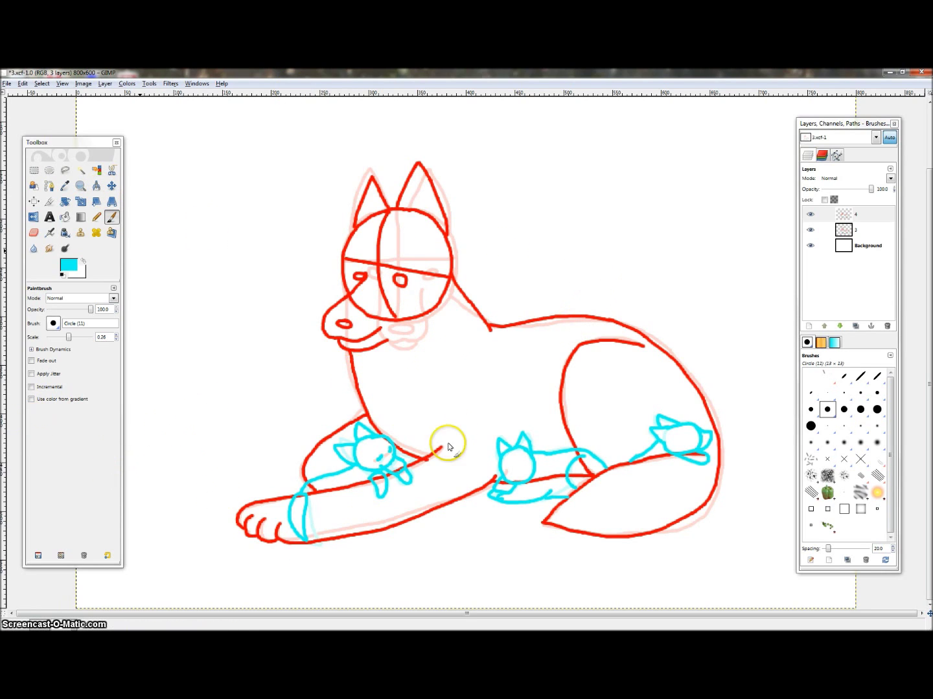
# Delete the faded layer 3 guide.
pyautogui.click(860, 230)
pyautogui.rightClick(864, 233)
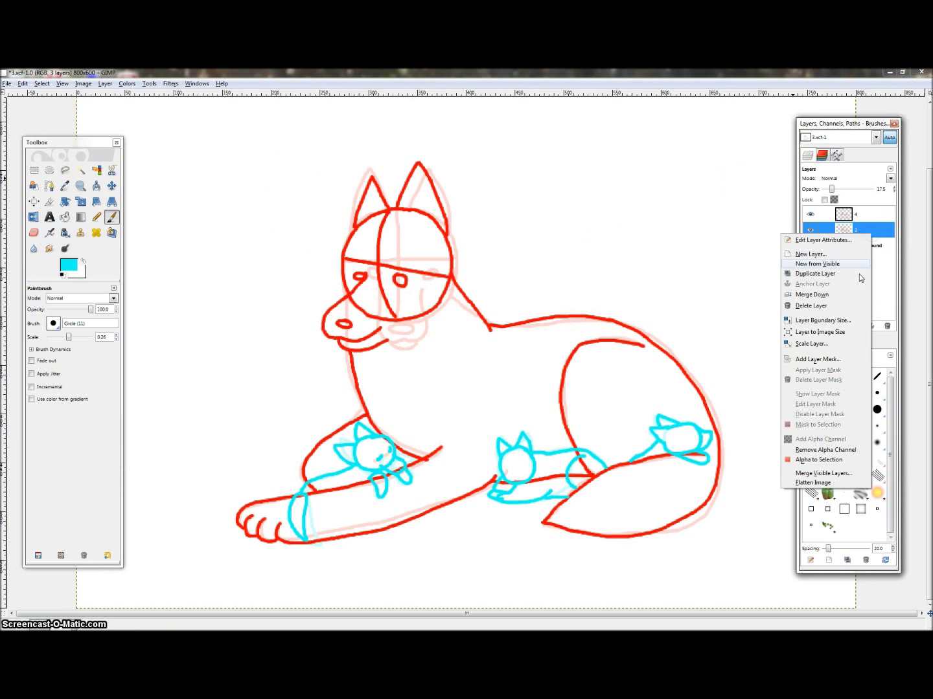
pyautogui.click(819, 305)
# Save the frame under the new name 4.xcf.
pyautogui.click(7, 85)
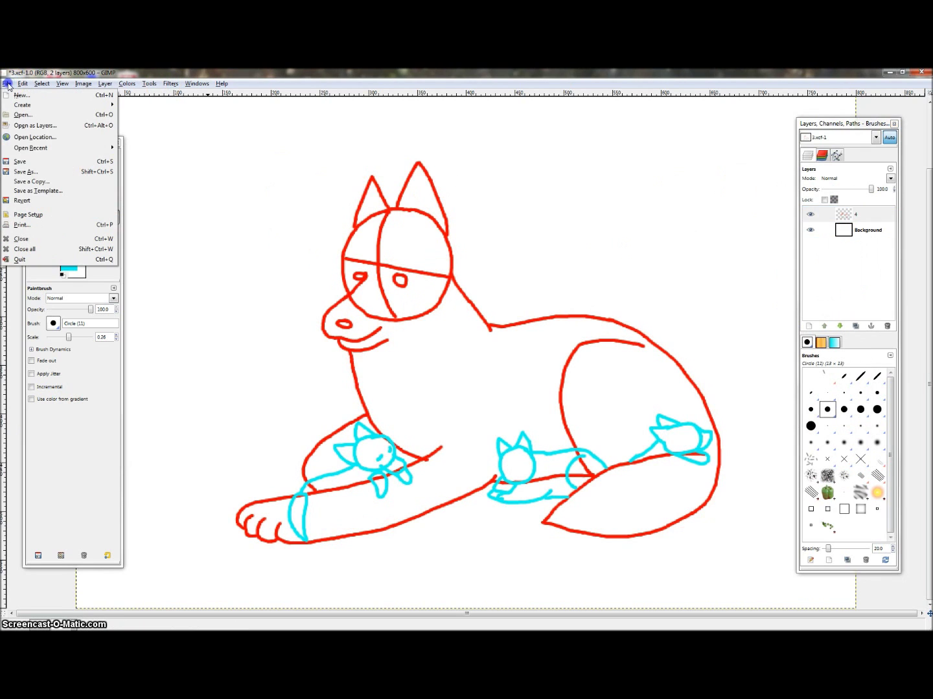
pyautogui.click(29, 173)
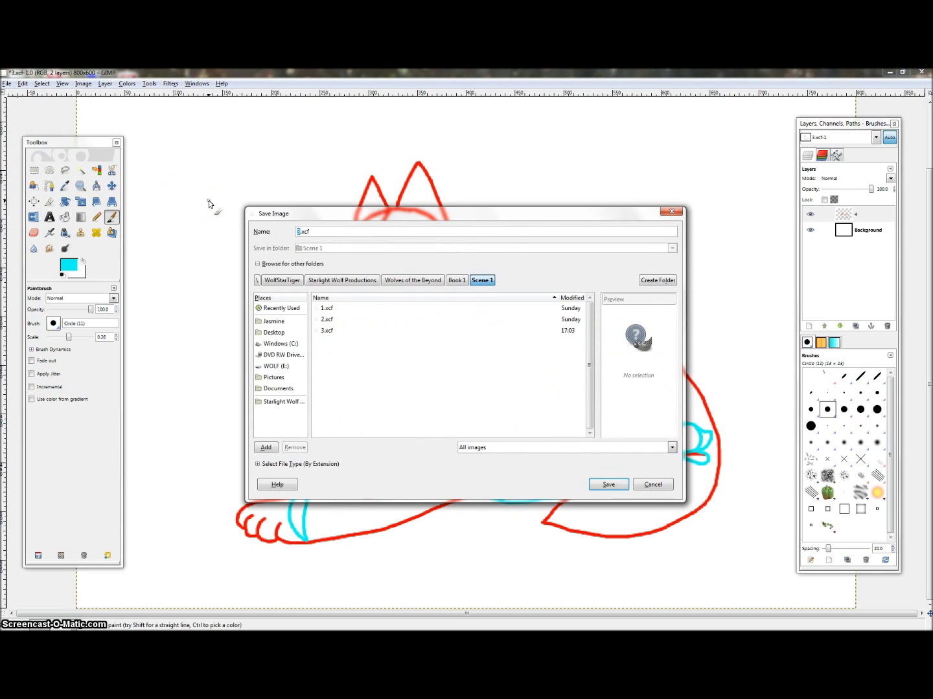
pyautogui.write('4')
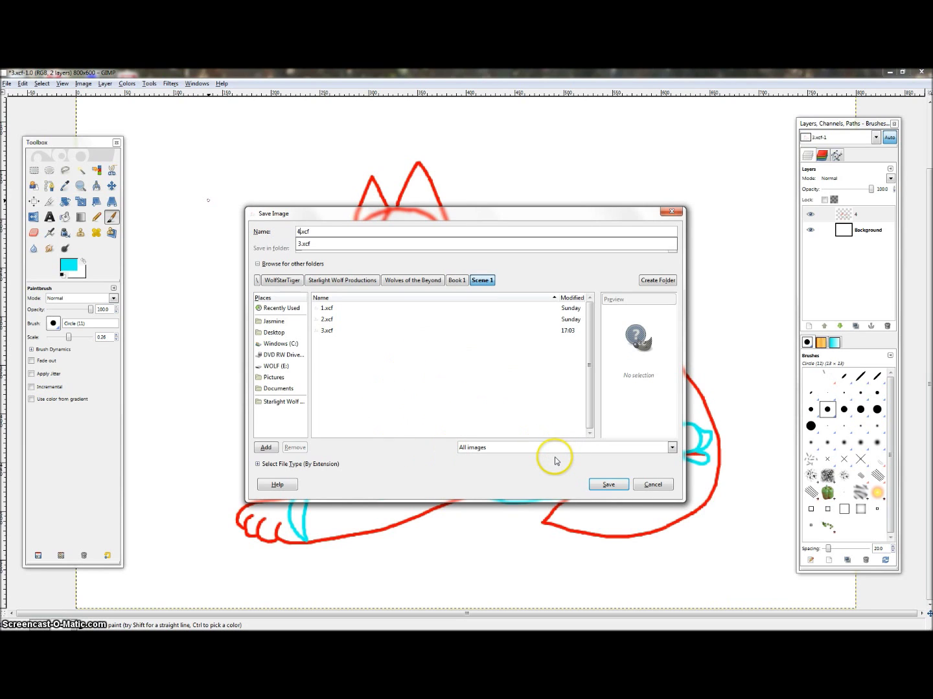
pyautogui.press('Return')
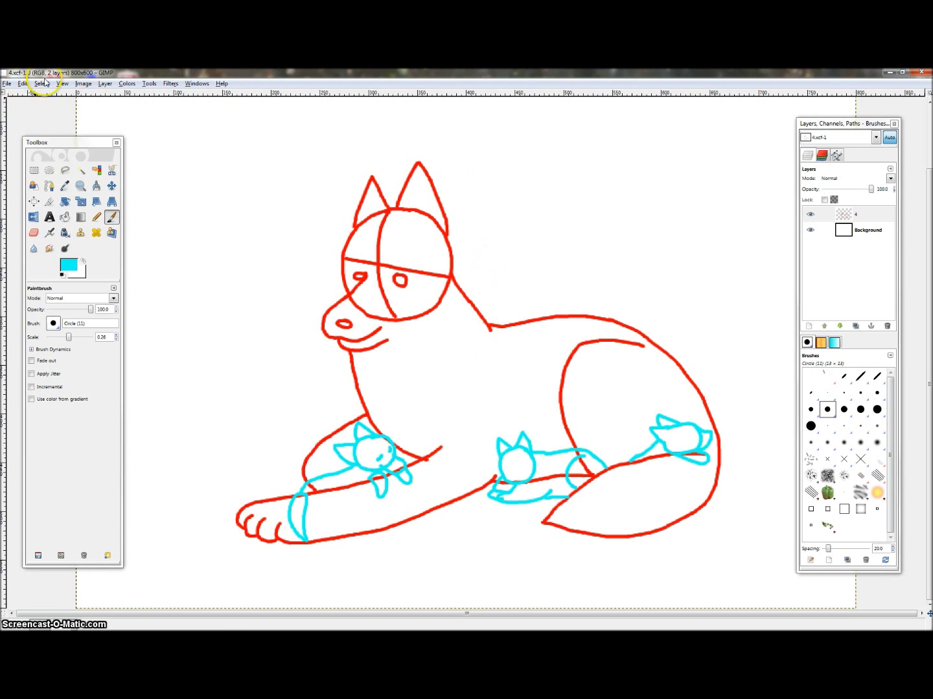
# Add a new layer 5 and fade layer 4 to about a quarter opacity.
pyautogui.click(105, 84)
pyautogui.click(115, 96)
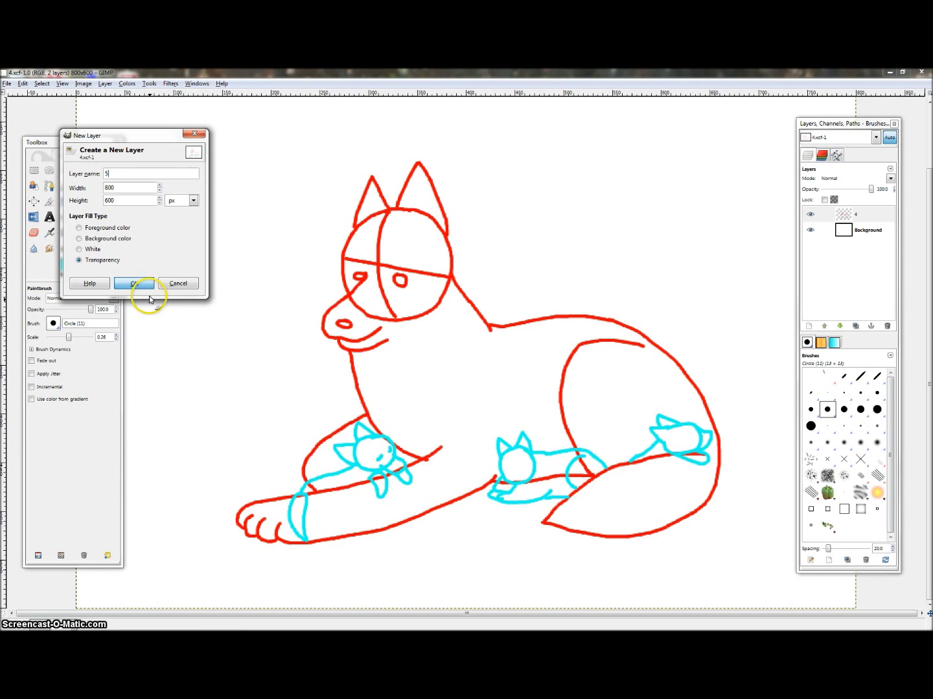
pyautogui.click(149, 298)
pyautogui.click(867, 230)
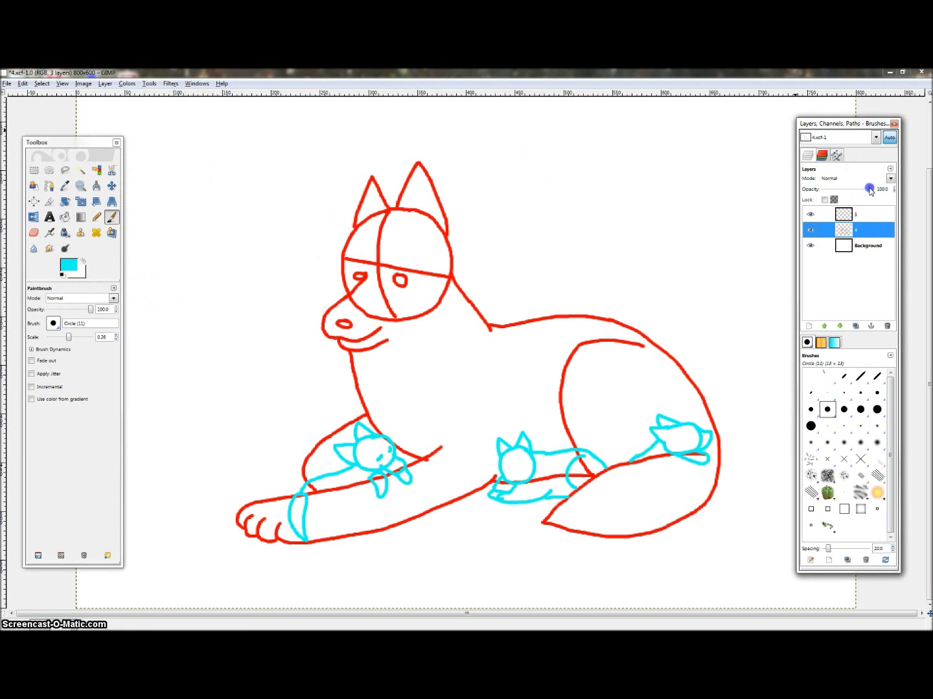
pyautogui.moveTo(869, 190); pyautogui.dragTo(831, 191)
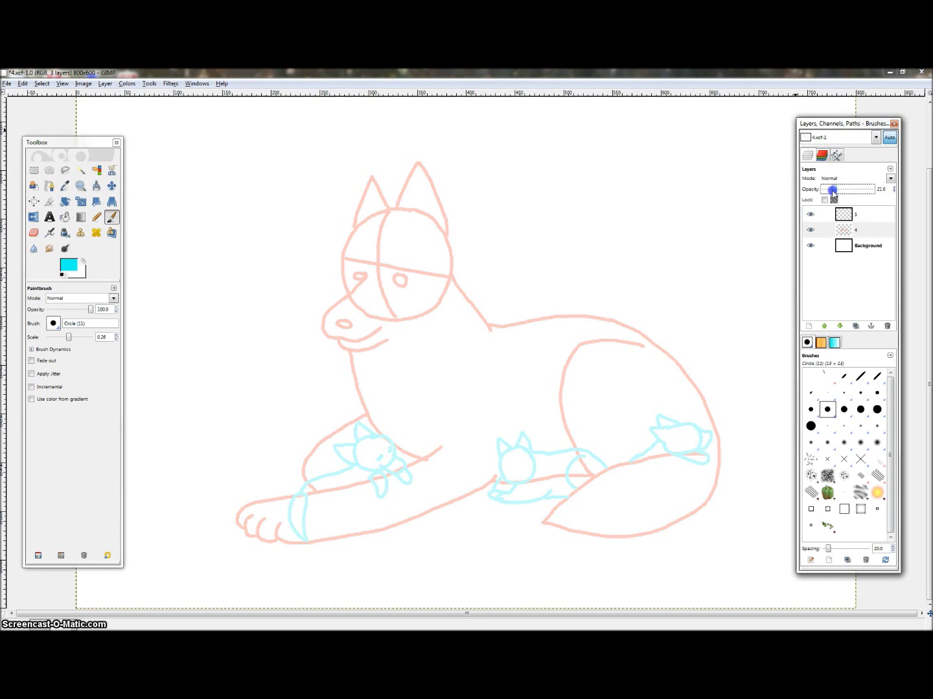
# Make red the foreground colour from the colour history and begin a circle around the head.
pyautogui.click(75, 267)
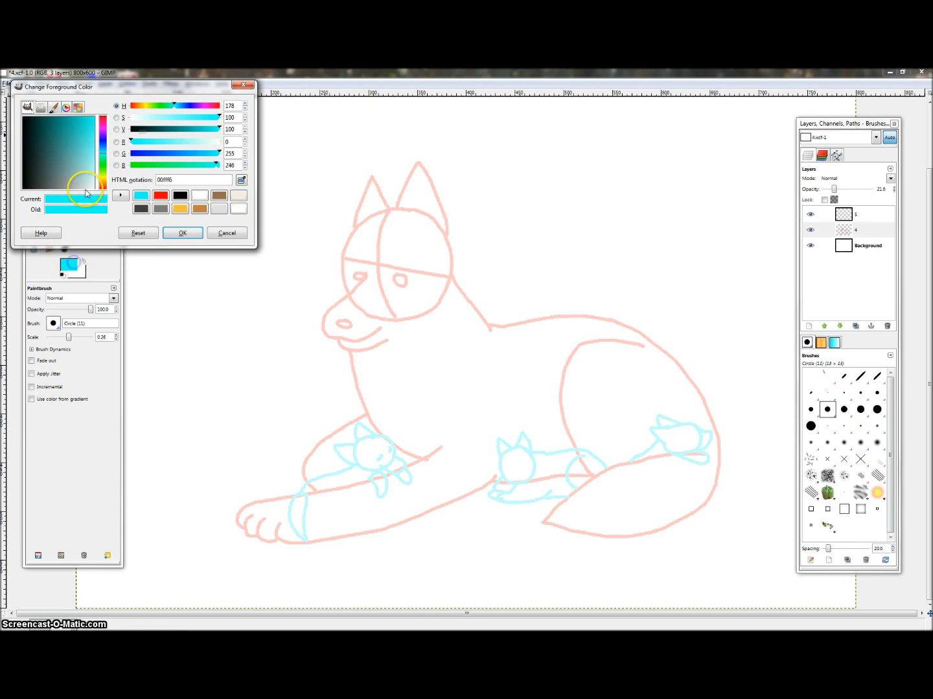
pyautogui.click(159, 195)
pyautogui.click(182, 231)
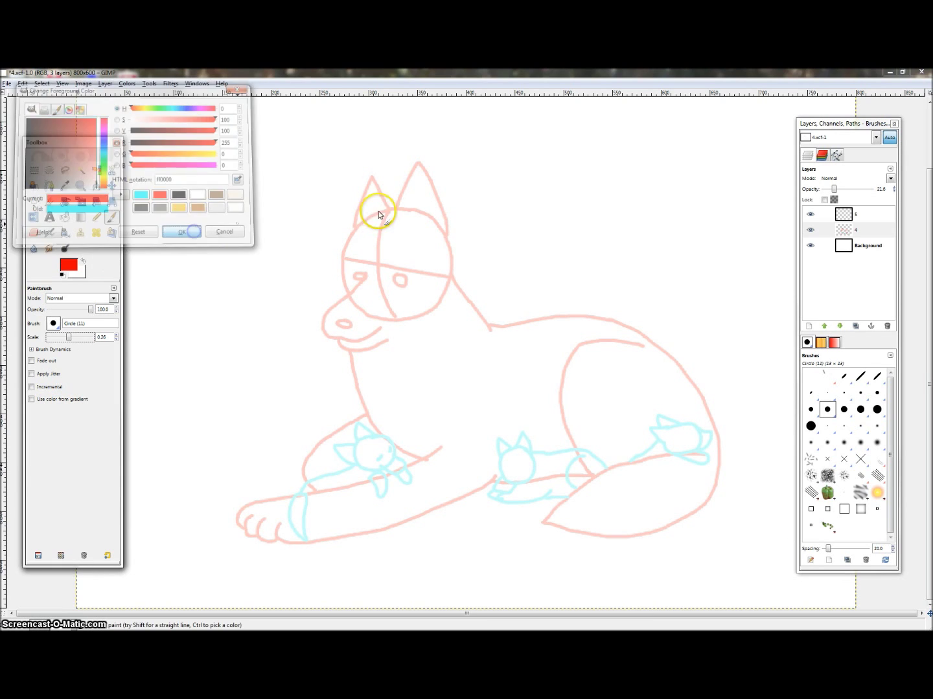
pyautogui.moveTo(375, 214); pyautogui.dragTo(373, 213)
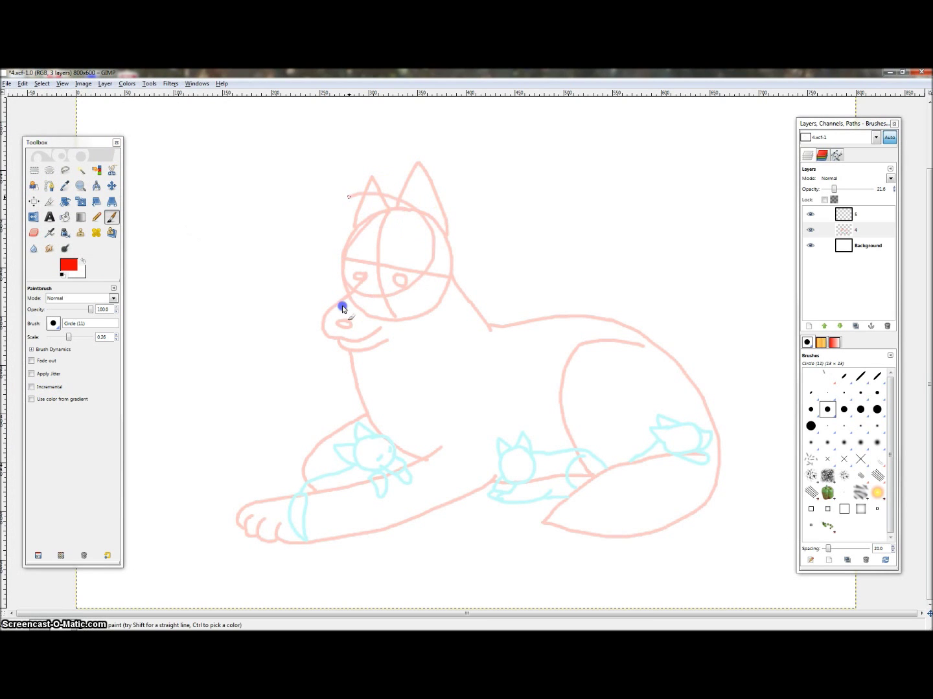
# Undo the faint circle, paint a trial red head on layer 5, then undo those strokes.
pyautogui.click(24, 84)
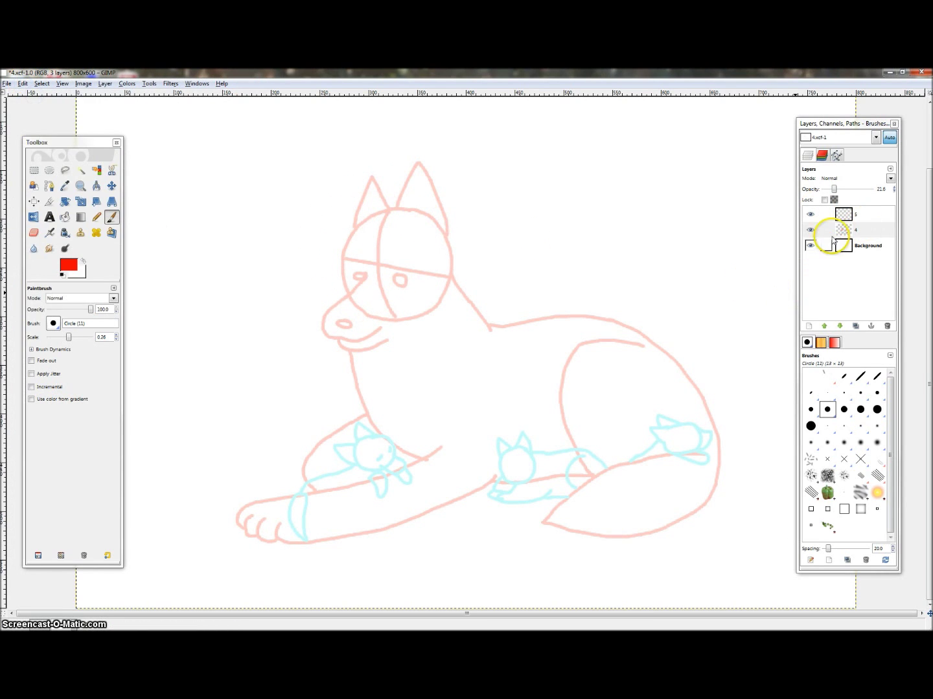
pyautogui.click(845, 213)
pyautogui.moveTo(405, 219)
pyautogui.mouseDown()
pyautogui.moveTo(444, 236)
pyautogui.moveTo(406, 291)
pyautogui.mouseUp()
pyautogui.moveTo(381, 214); pyautogui.dragTo(384, 298)
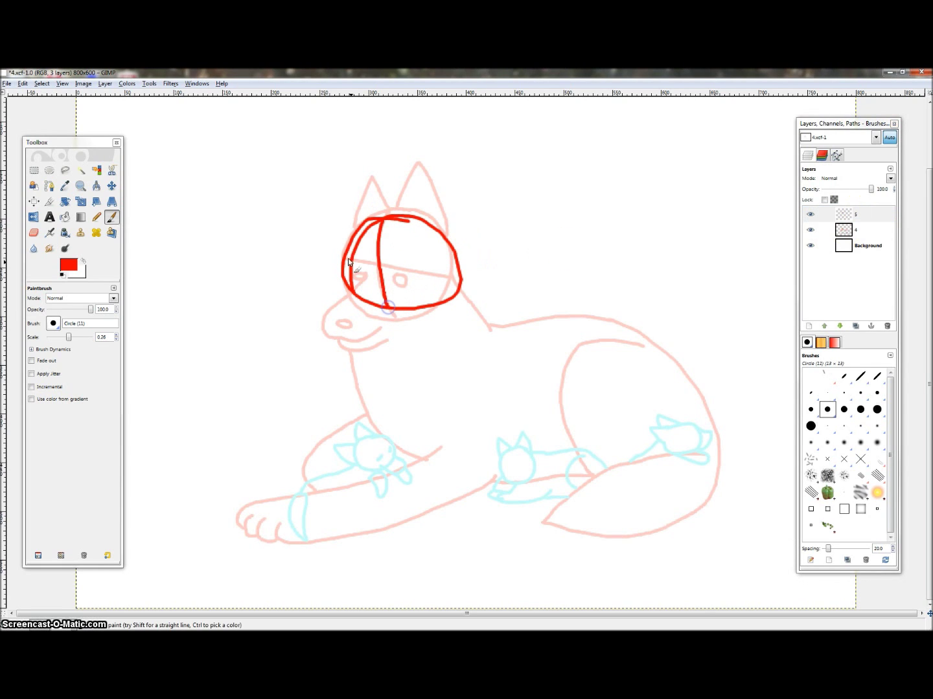
pyautogui.moveTo(349, 263); pyautogui.dragTo(357, 295)
pyautogui.click(23, 83)
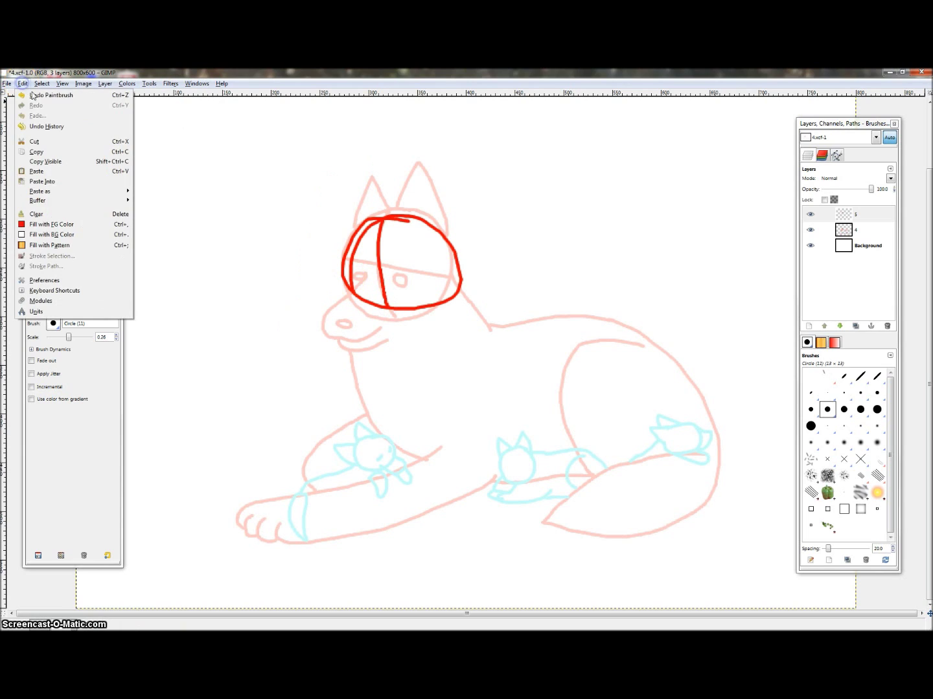
pyautogui.click(44, 95)
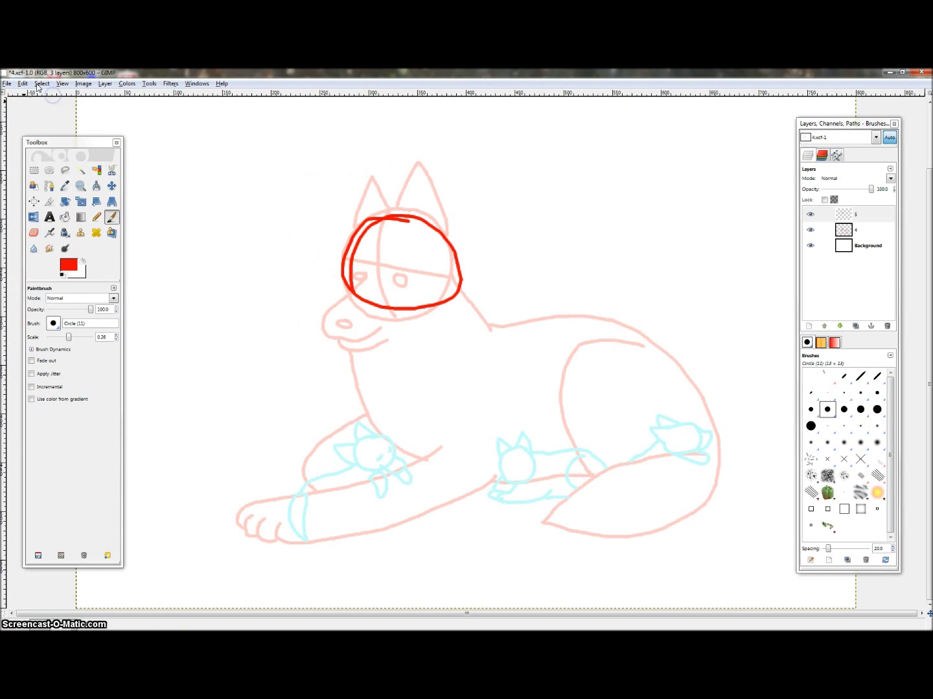
pyautogui.click(43, 93)
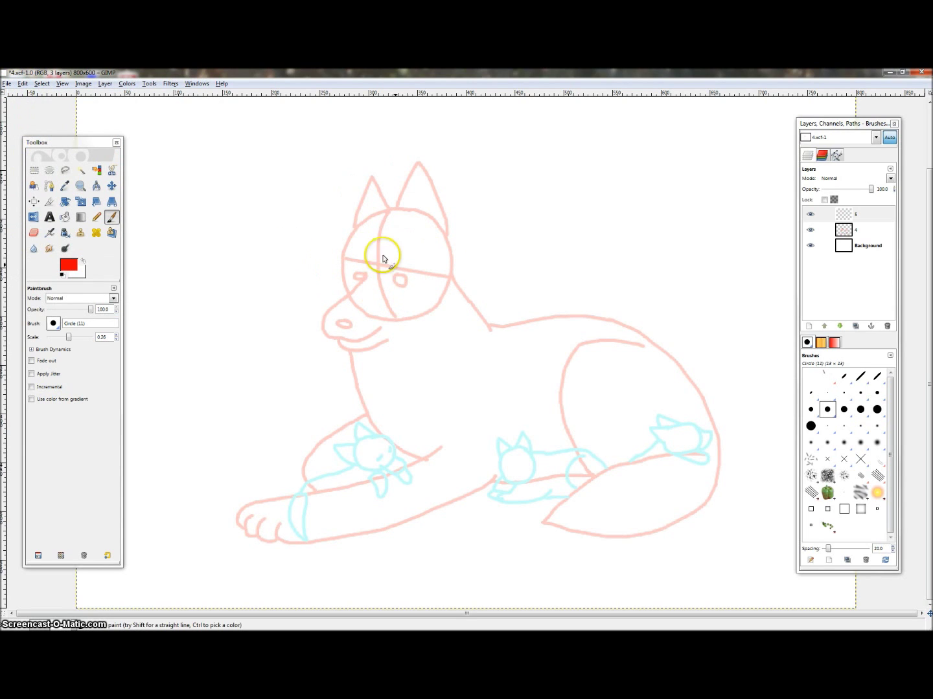
# Paint a red head left of the pink one, with eye and centre guidelines, eyes, muzzle and ear.
pyautogui.moveTo(377, 236)
pyautogui.mouseDown()
pyautogui.moveTo(312, 295)
pyautogui.moveTo(391, 258)
pyautogui.moveTo(375, 235)
pyautogui.mouseUp()
pyautogui.moveTo(312, 266); pyautogui.dragTo(384, 275)
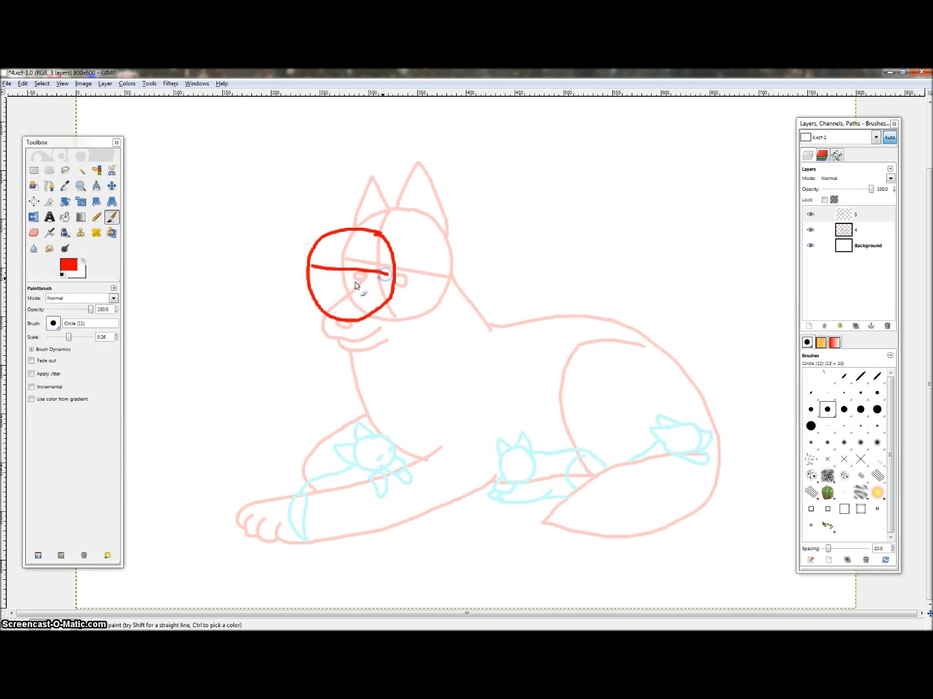
pyautogui.moveTo(344, 234)
pyautogui.mouseDown()
pyautogui.moveTo(338, 300)
pyautogui.moveTo(318, 283)
pyautogui.moveTo(355, 279)
pyautogui.moveTo(348, 282)
pyautogui.mouseUp()
pyautogui.click(326, 297)
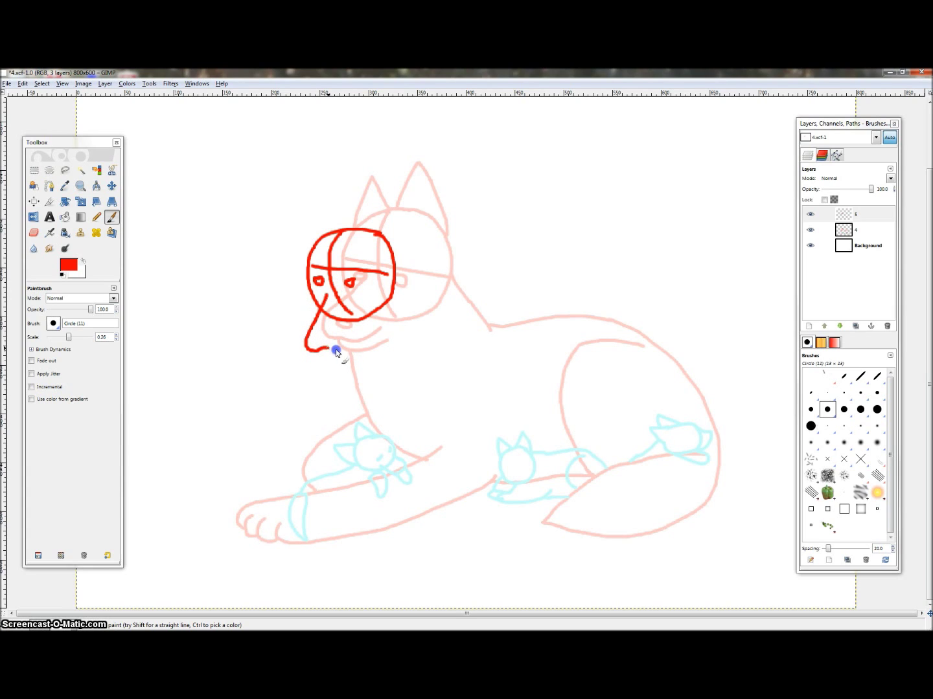
pyautogui.moveTo(334, 349); pyautogui.dragTo(351, 332)
pyautogui.moveTo(355, 342); pyautogui.dragTo(326, 337)
pyautogui.moveTo(342, 208); pyautogui.dragTo(354, 220)
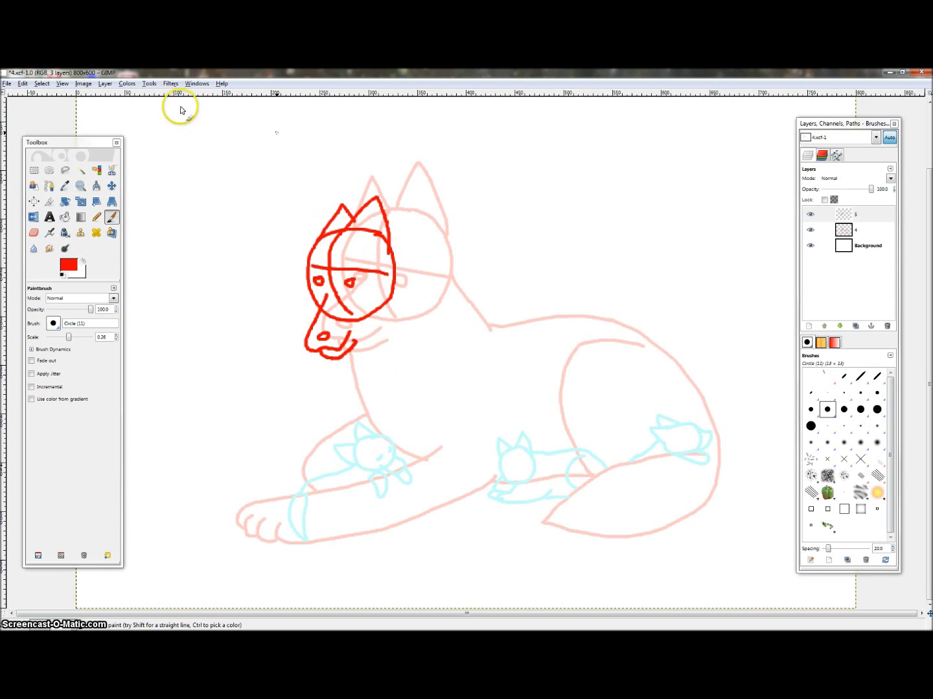
# Wipe out layer 5's red head strokes with the Eraser at scale 10, then return to the Paintbrush.
pyautogui.click(34, 233)
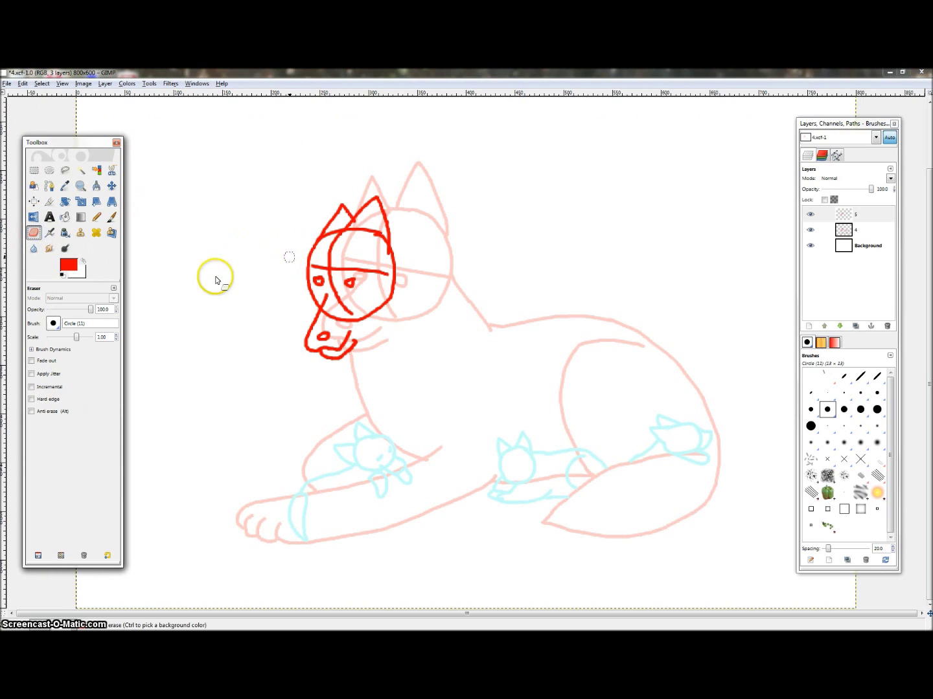
pyautogui.moveTo(76, 337); pyautogui.dragTo(93, 336)
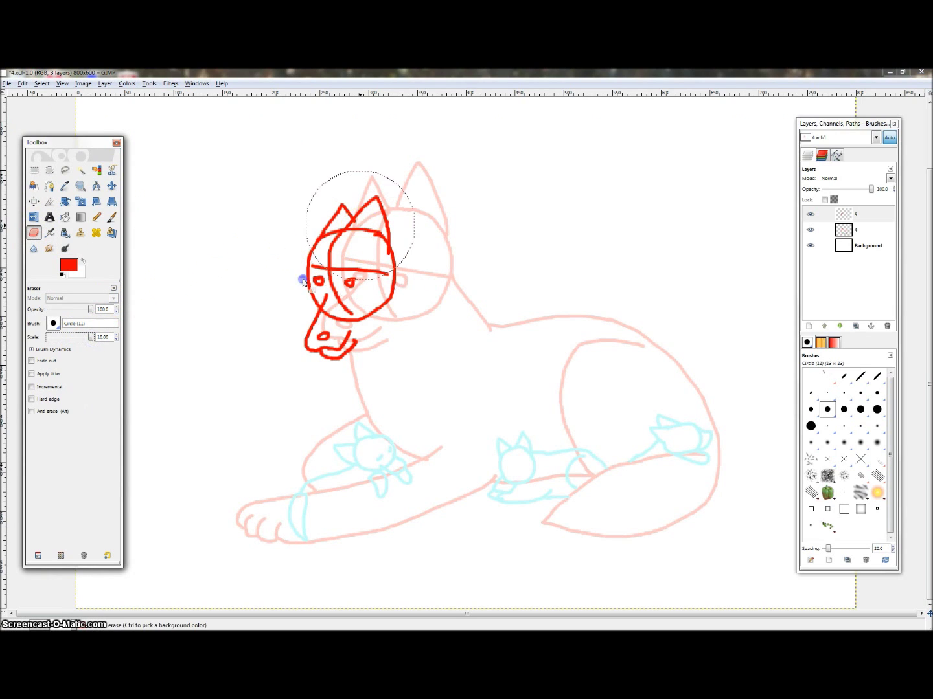
pyautogui.moveTo(302, 278); pyautogui.dragTo(355, 239)
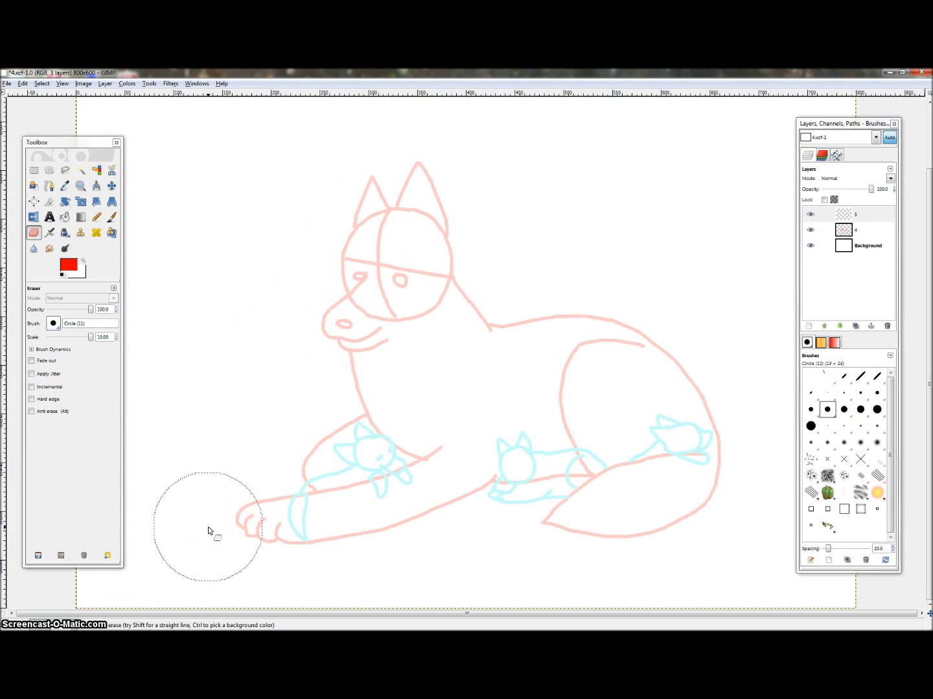
pyautogui.click(212, 556)
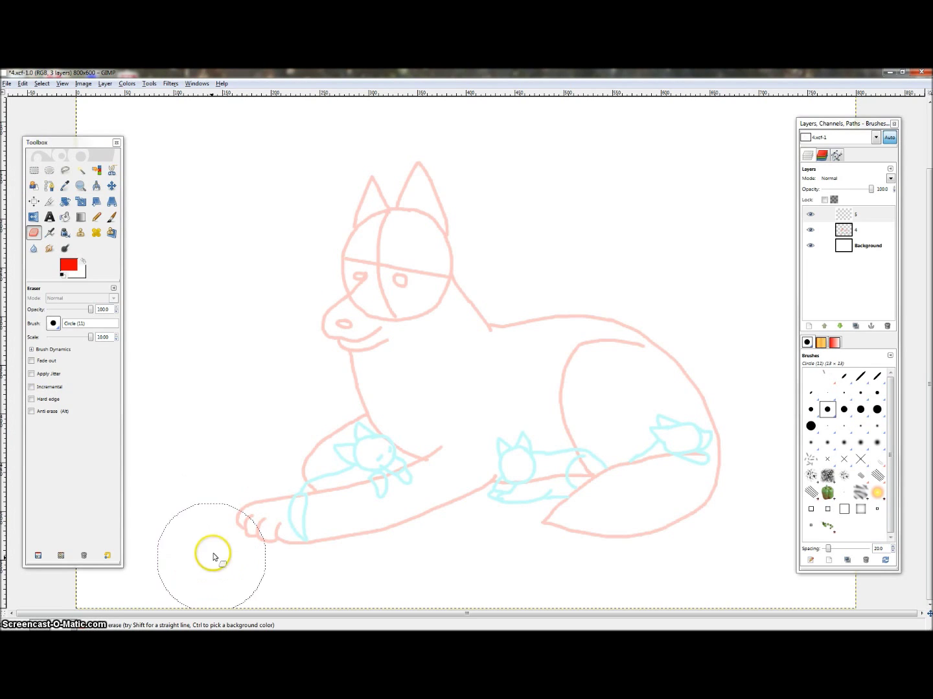
pyautogui.click(111, 217)
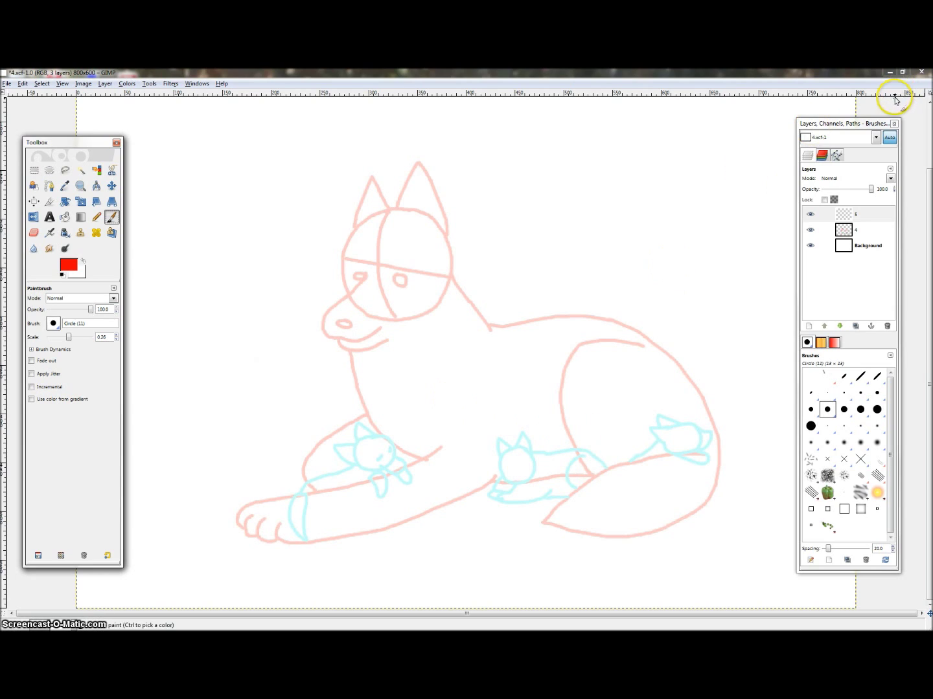
# Zoom out to show the whole canvas, and undo a stray red stroke through the head.
pyautogui.moveTo(842, 230)
pyautogui.mouseDown()
pyautogui.moveTo(855, 248)
pyautogui.moveTo(843, 229)
pyautogui.mouseUp()
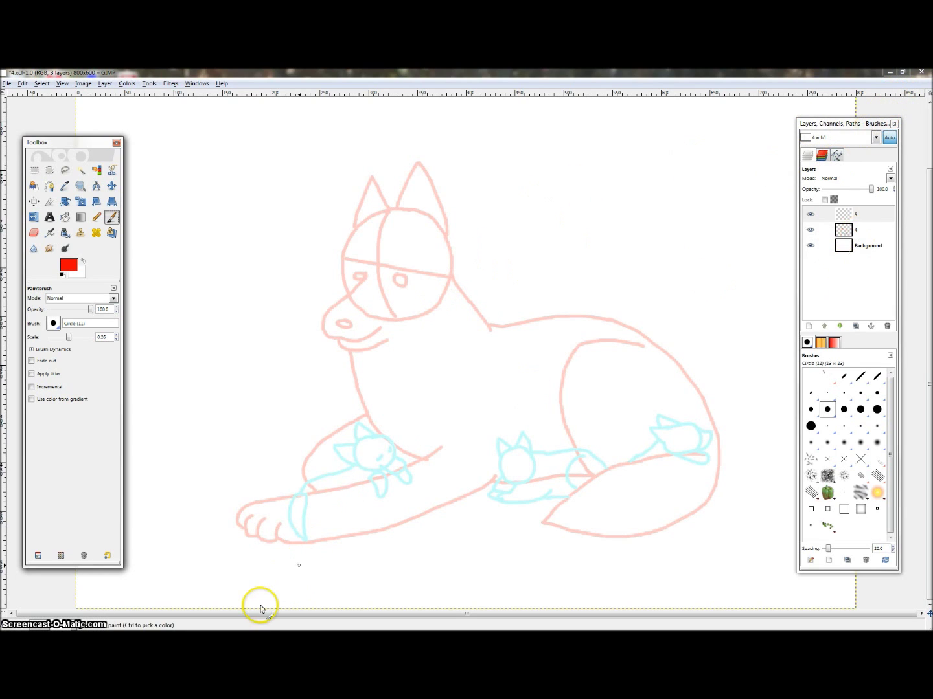
pyautogui.click(67, 624)
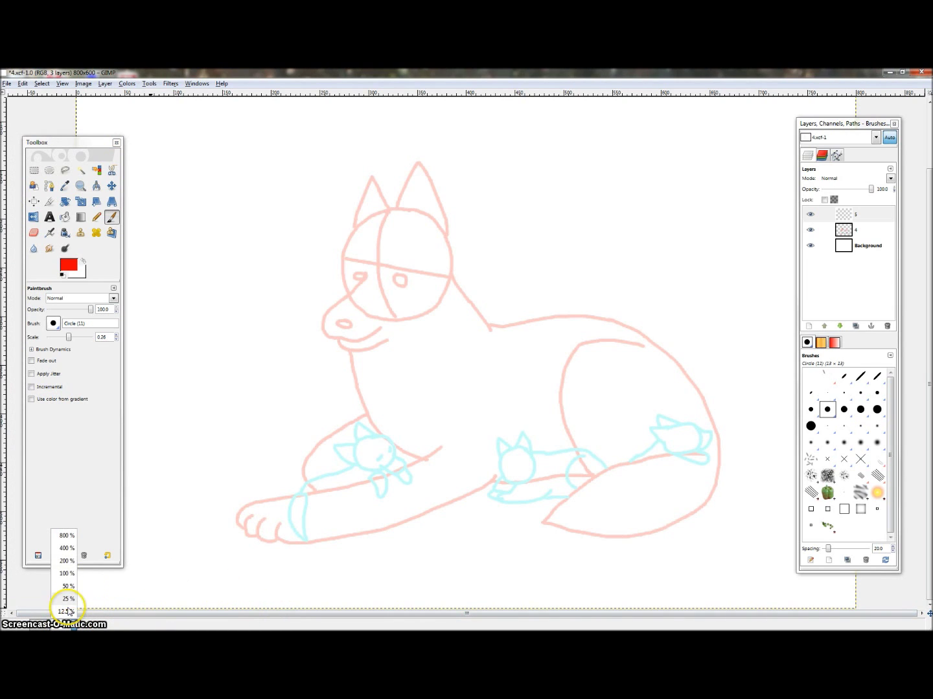
pyautogui.click(68, 574)
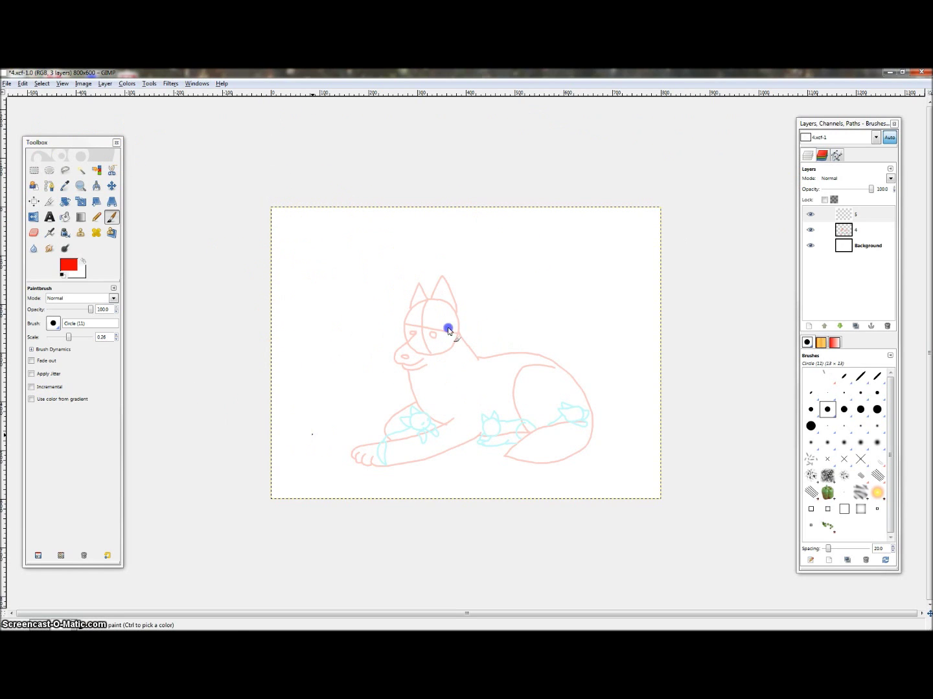
pyautogui.moveTo(448, 328); pyautogui.dragTo(450, 207)
pyautogui.click(22, 83)
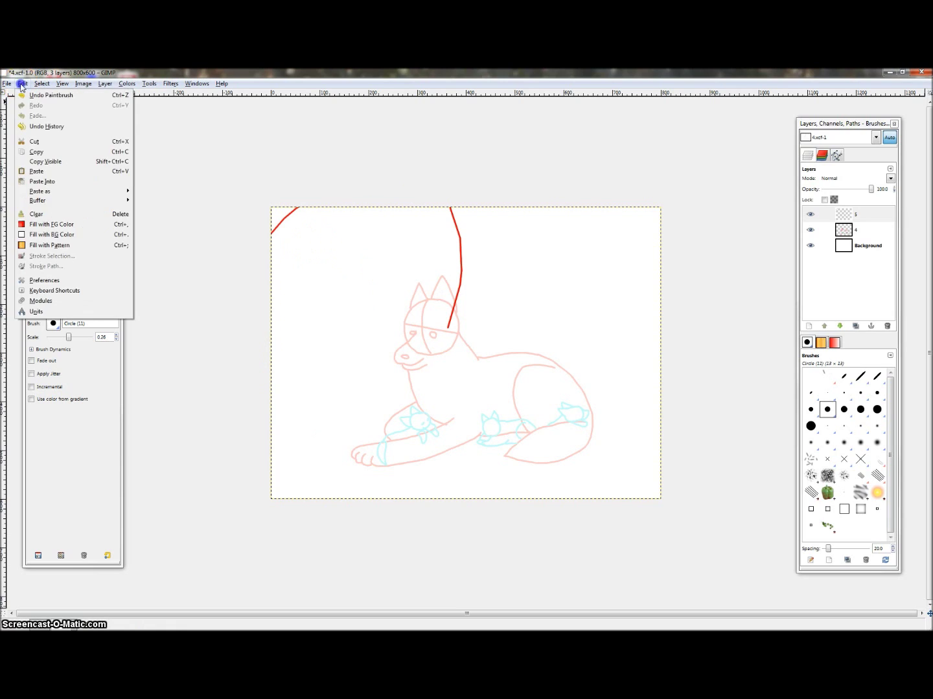